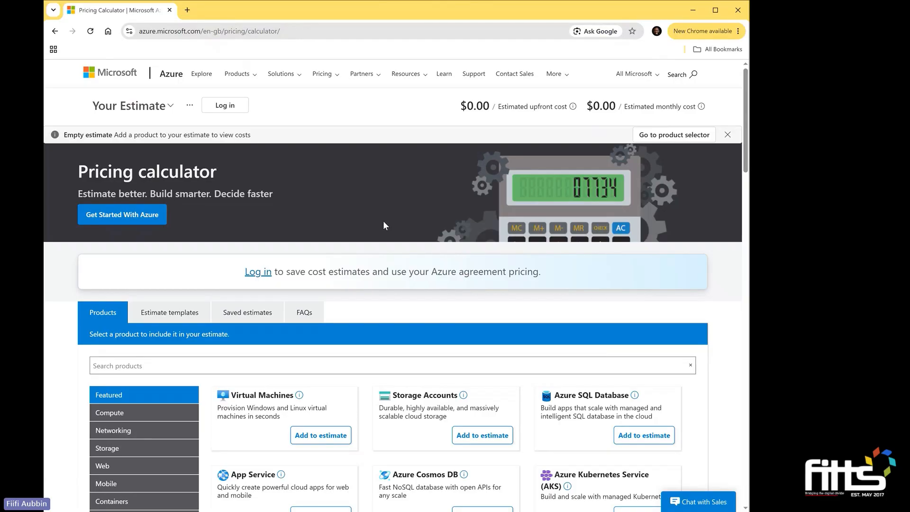
Sign in to the pricing calculator with the saved Microsoft account, approving by phone notification, and choose to stay signed in.
left_click(261, 276)
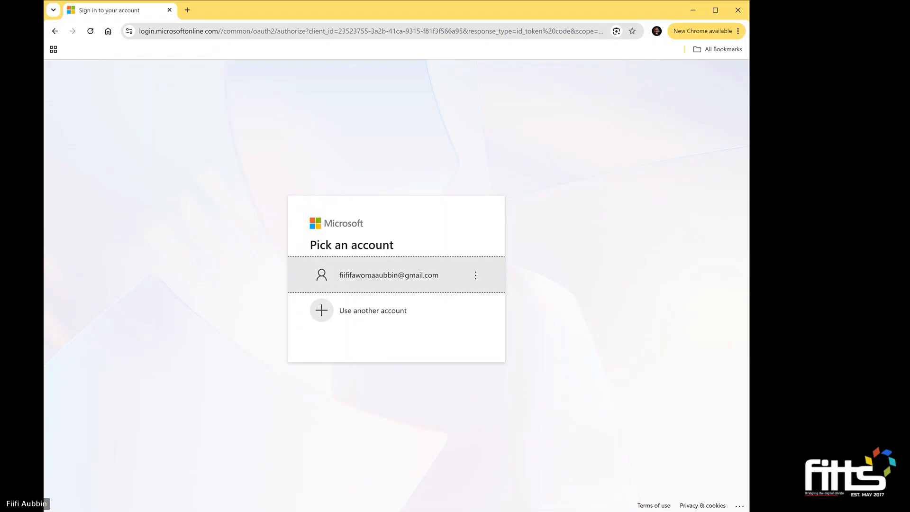
left_click(414, 278)
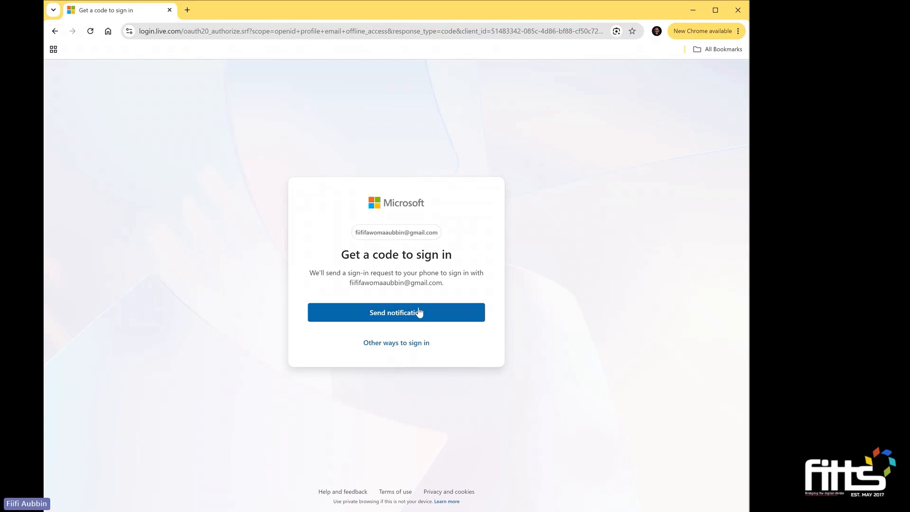
left_click(428, 319)
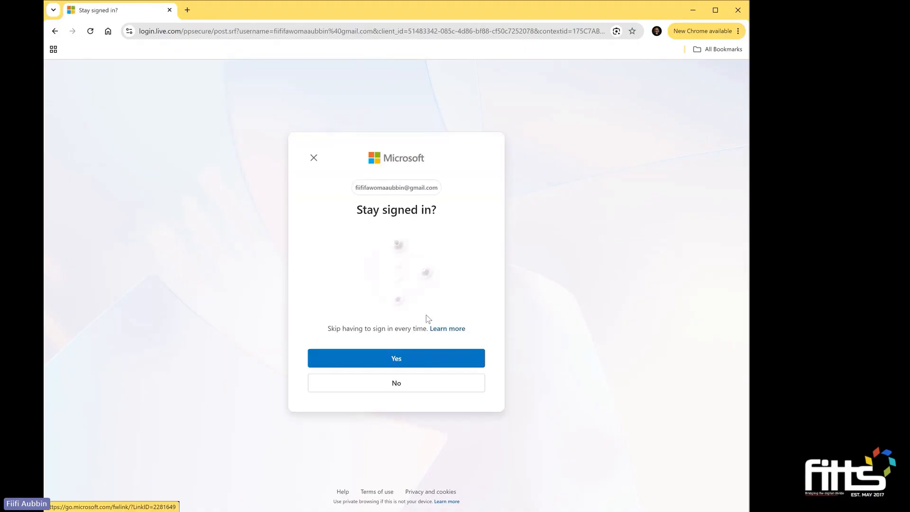
left_click(432, 359)
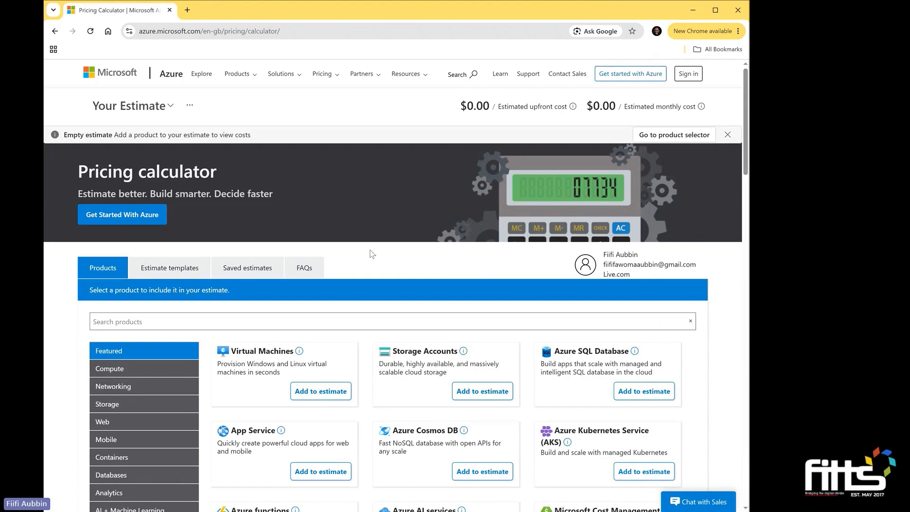
Search the product catalogue for "virtual machine" and add Virtual Machines to the estimate.
left_click(377, 319)
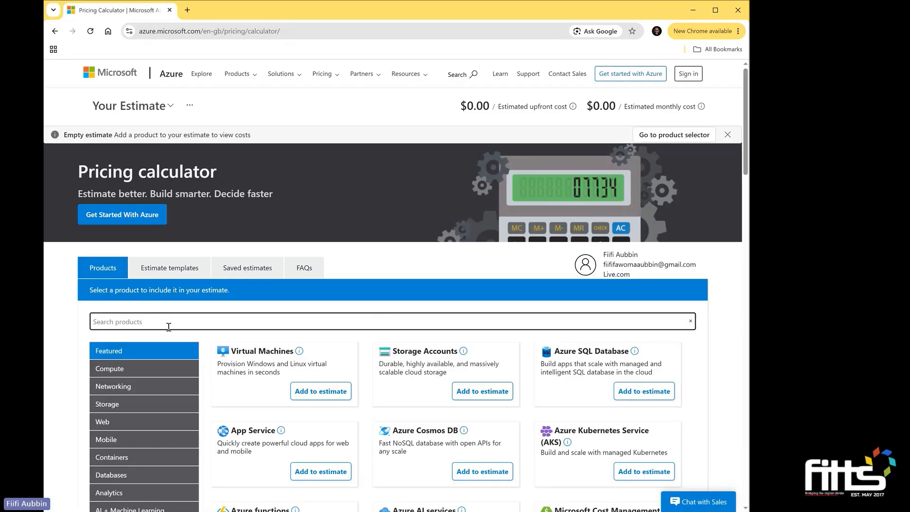
scroll(168, 332, "down", 1)
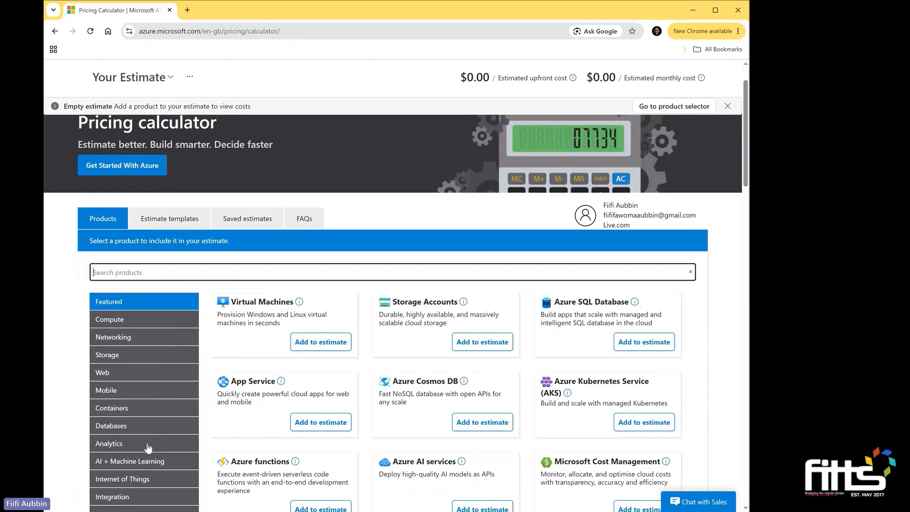
scroll(147, 446, "down", 2)
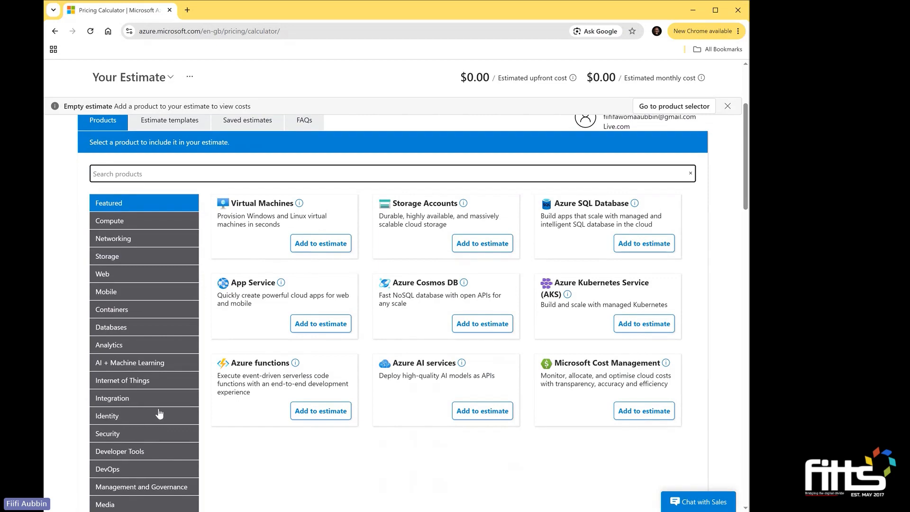
scroll(374, 453, "down", 4)
scroll(374, 456, "down", 4)
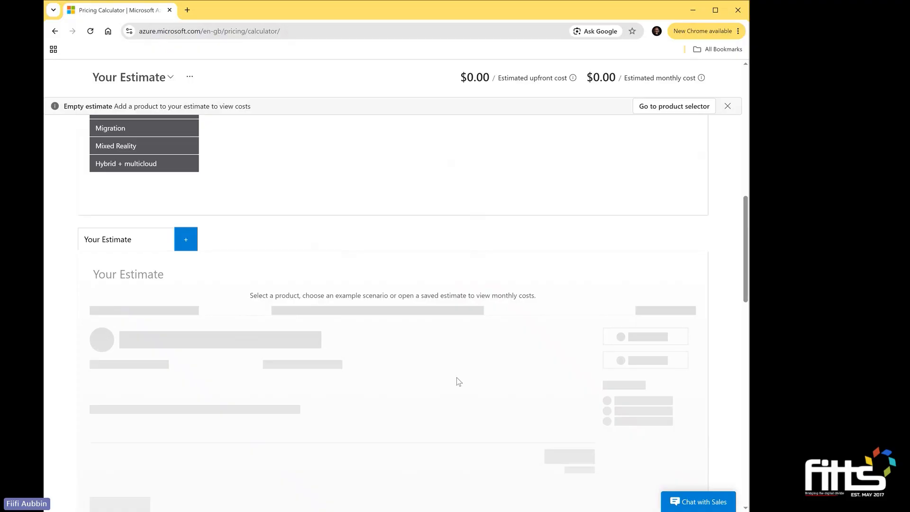
scroll(456, 379, "up", 8)
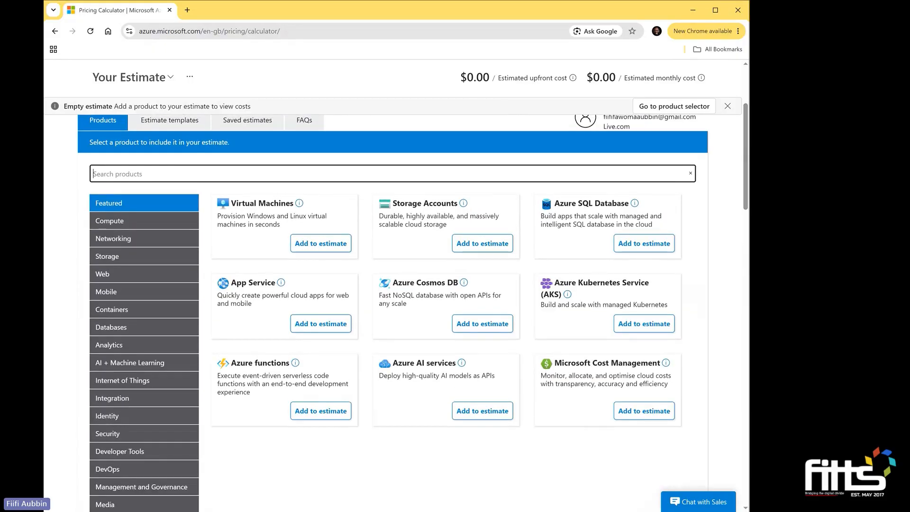
scroll(411, 335, "up", 2)
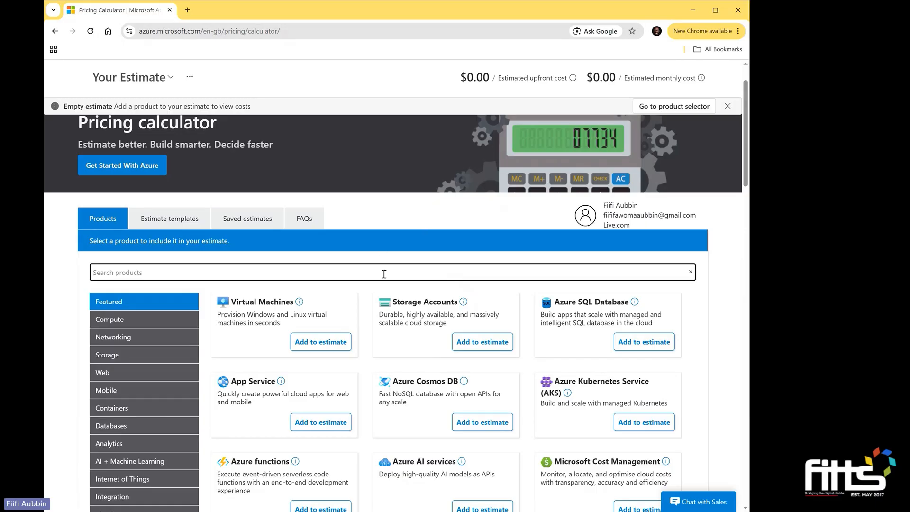
type("virtual machine")
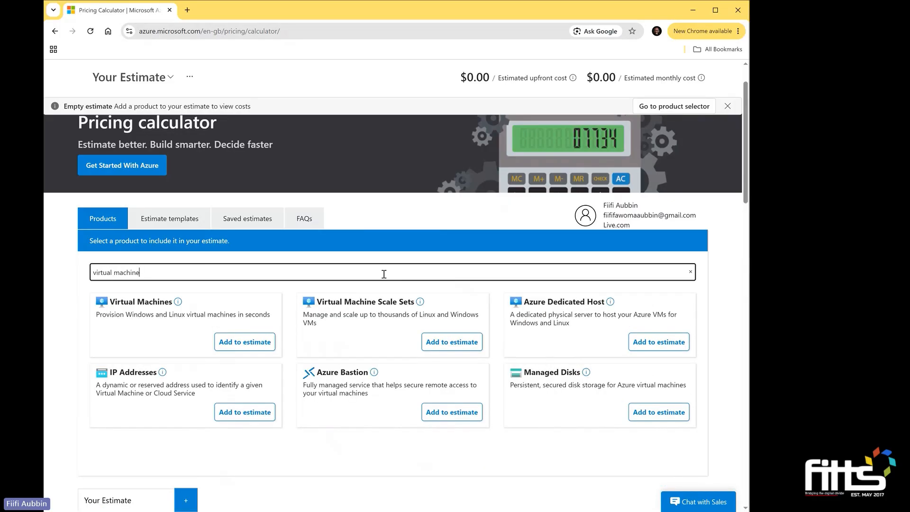
left_click(245, 347)
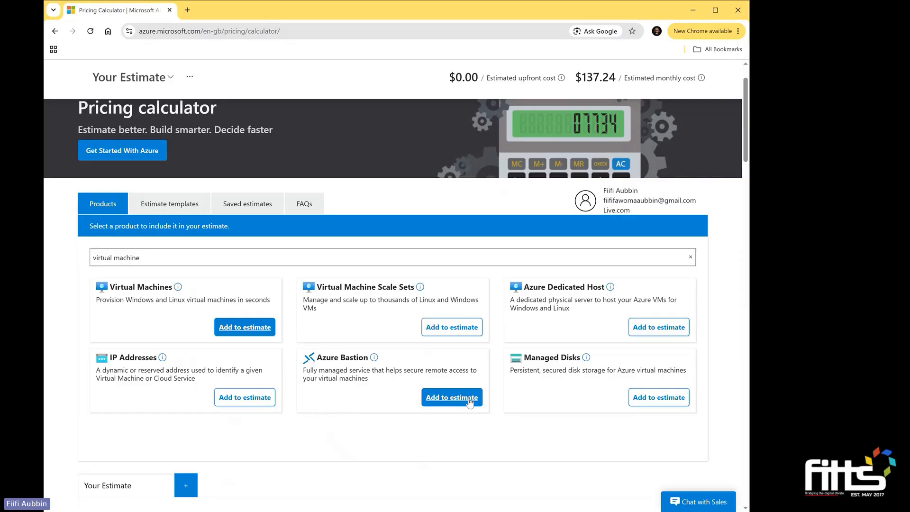
Set the virtual machine's region to UK South and its instance series to Bs-series.
scroll(465, 413, "down", 6)
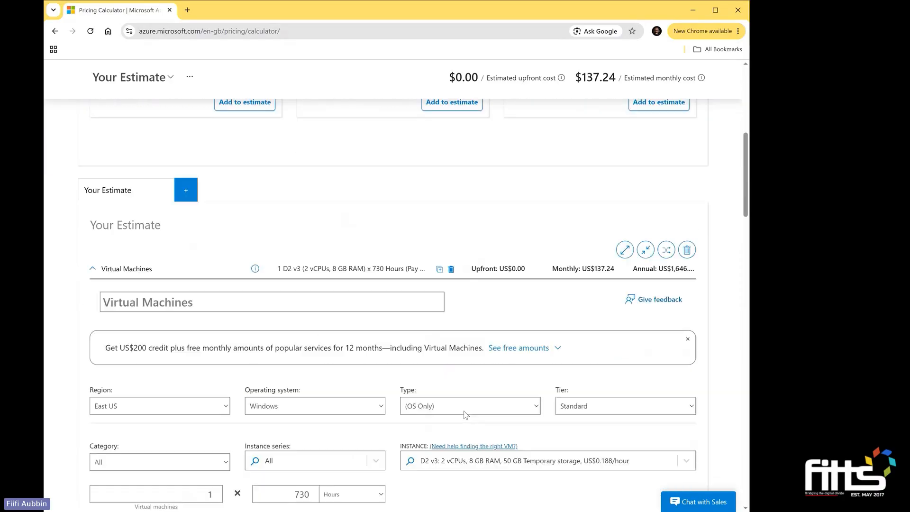
scroll(466, 413, "down", 3)
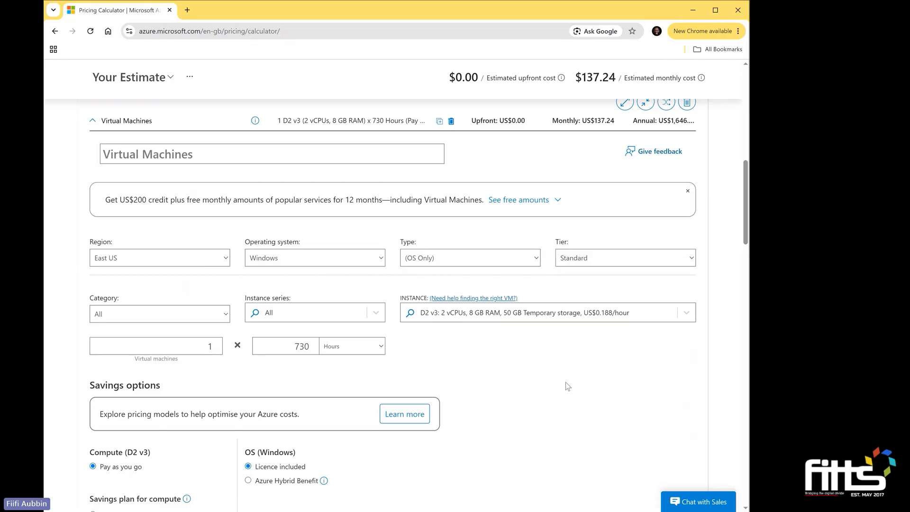
left_click(196, 264)
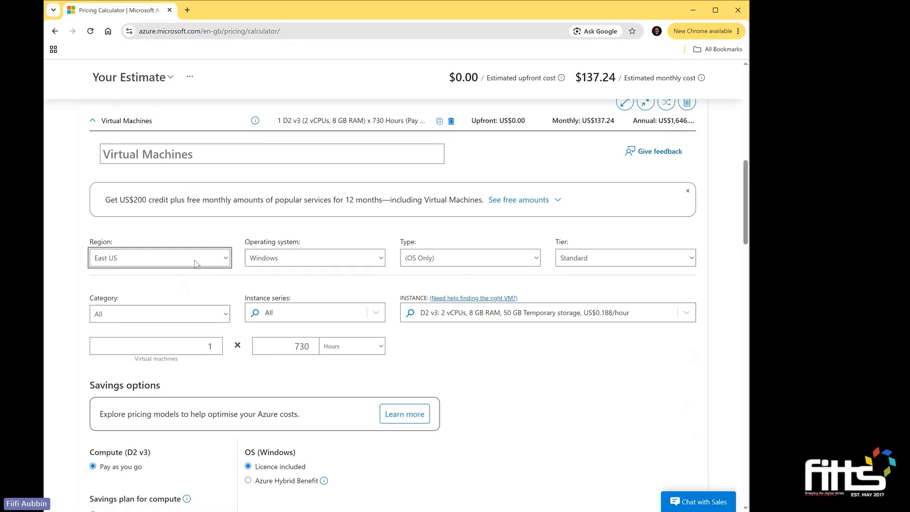
left_click(149, 152)
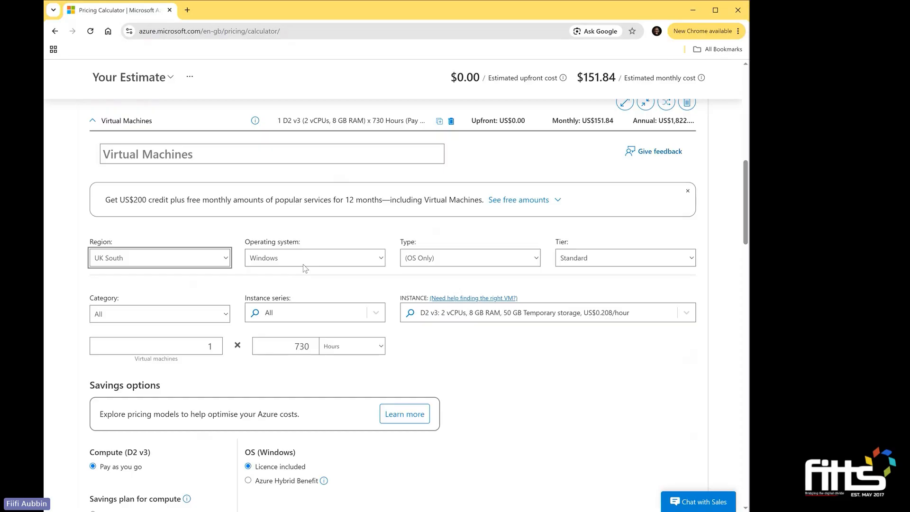
left_click(376, 314)
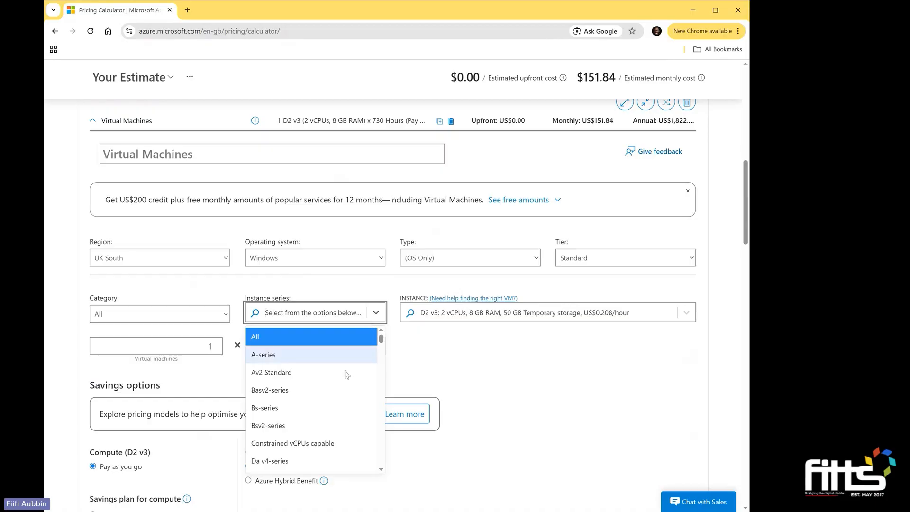
left_click(340, 409)
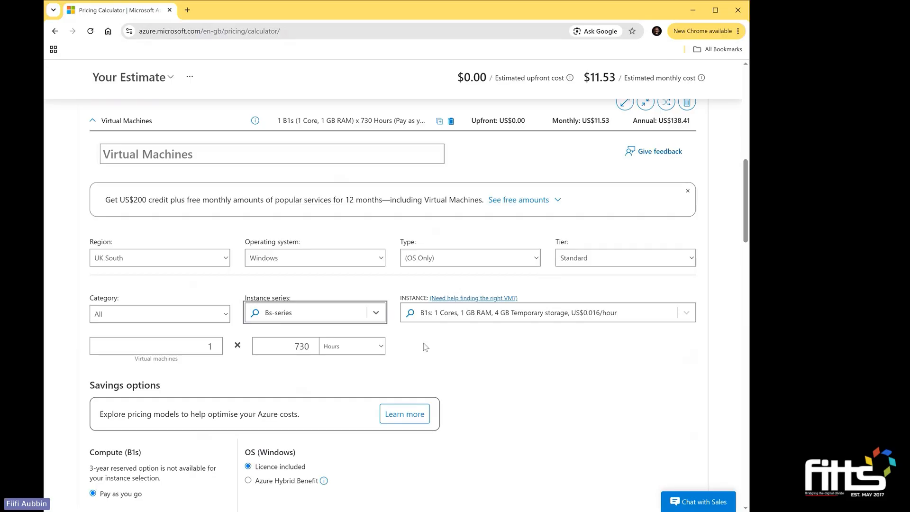
Try the B8ms instance, and settle on B4ms with 4 cores, 16 GB RAM and 32 GB temporary storage.
left_click(688, 315)
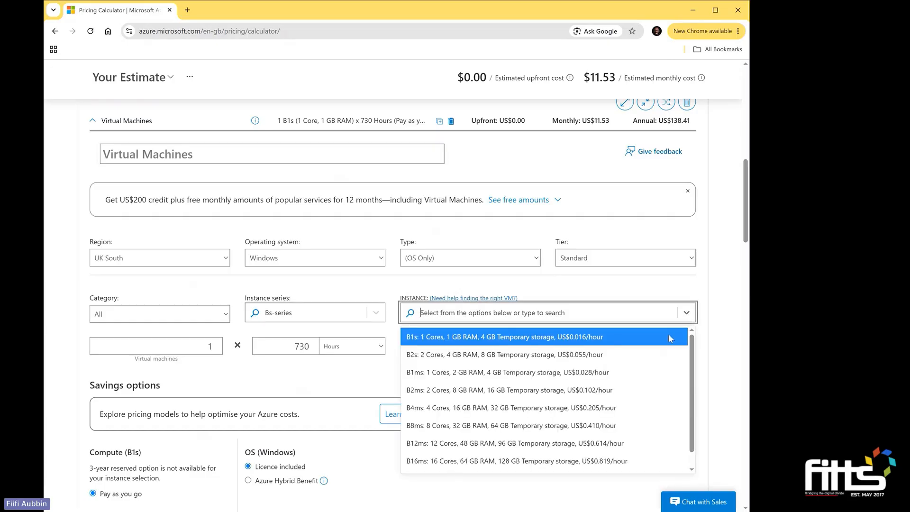
scroll(615, 365, "down", 1)
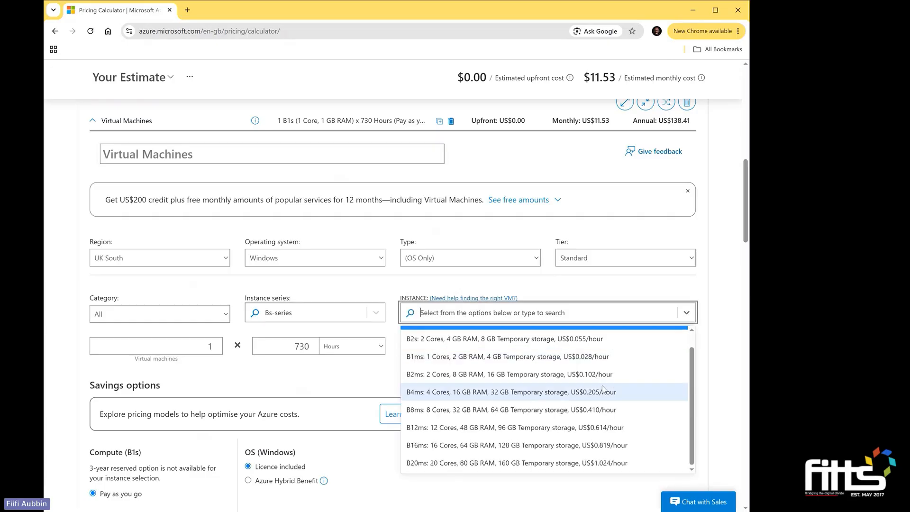
left_click(590, 410)
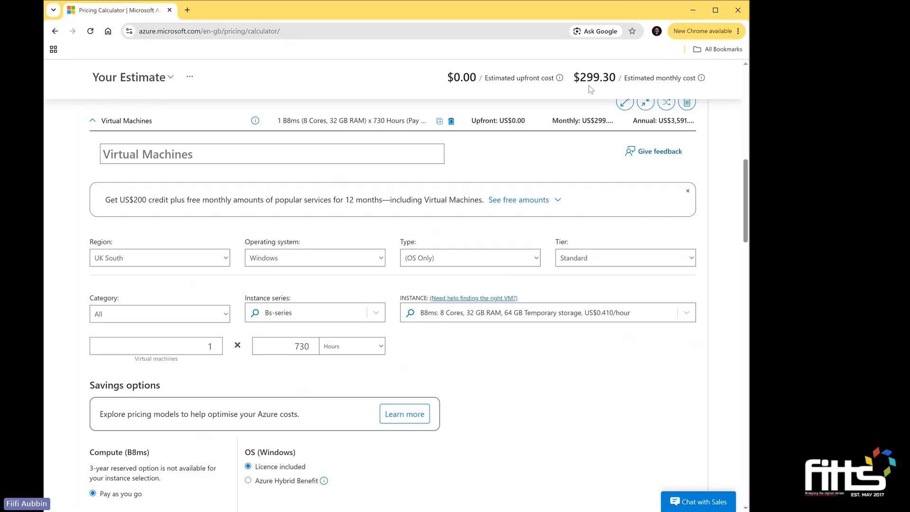
left_click(686, 314)
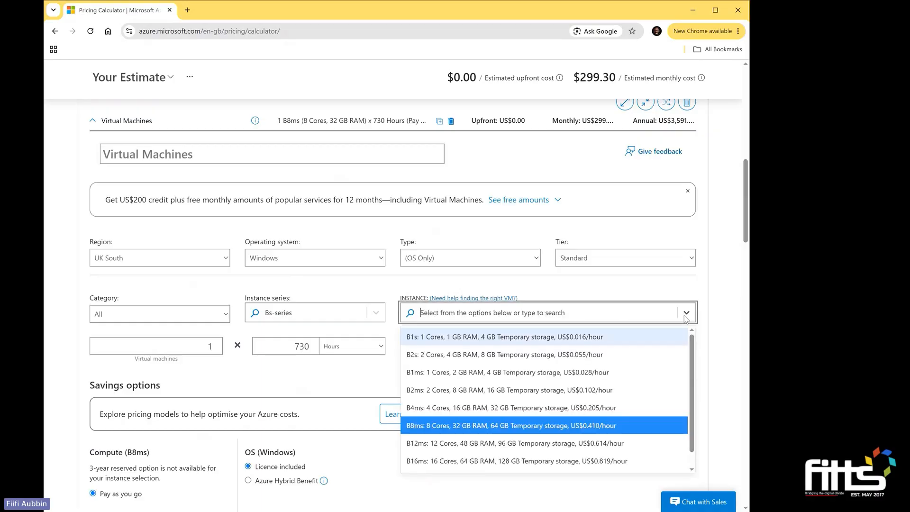
left_click(646, 409)
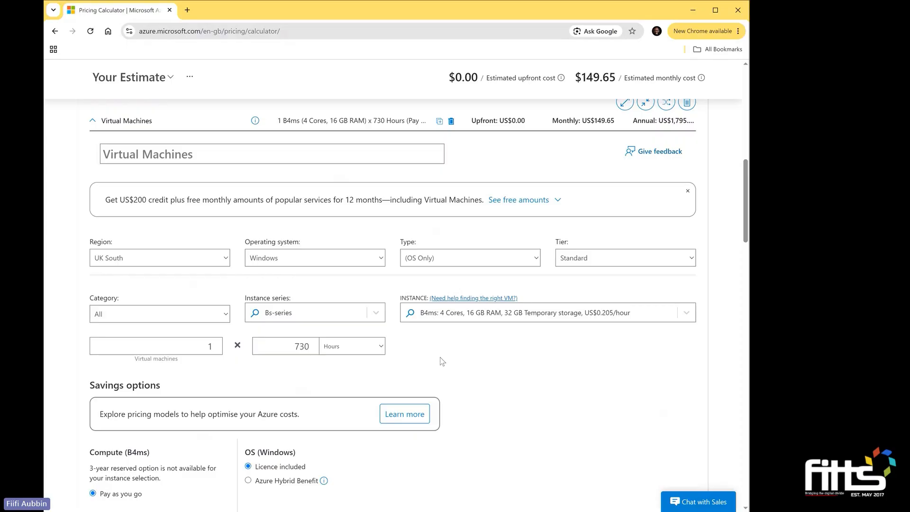
Change the virtual machine's region to East US to compare its price.
left_click(226, 263)
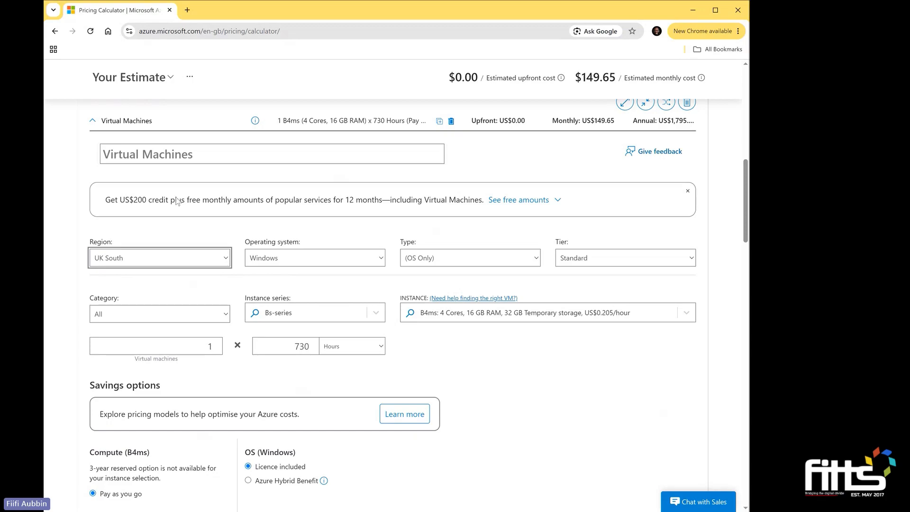
key("Down")
key("Down")
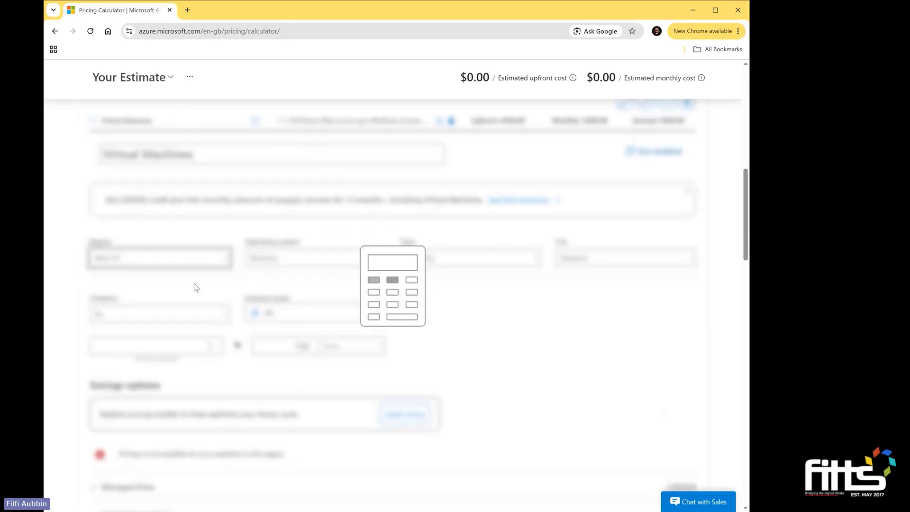
left_click(211, 264)
left_click(159, 33)
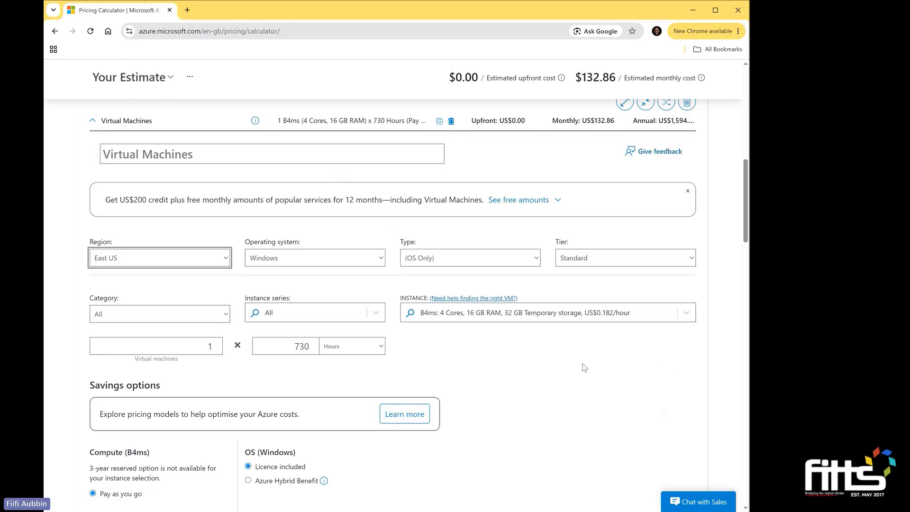
Set the virtual machine's usage to 160 hours and its region to UK South.
left_click(305, 349)
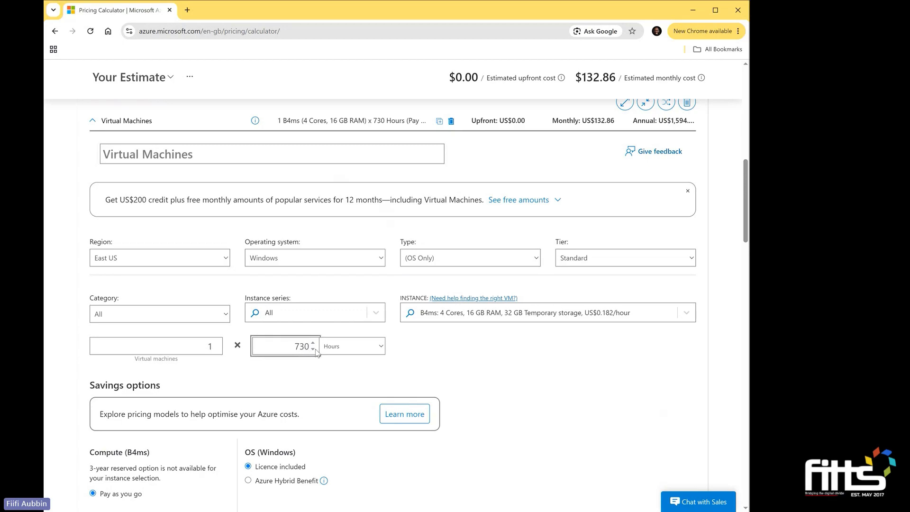
left_click_drag(308, 348, 286, 348)
type("160")
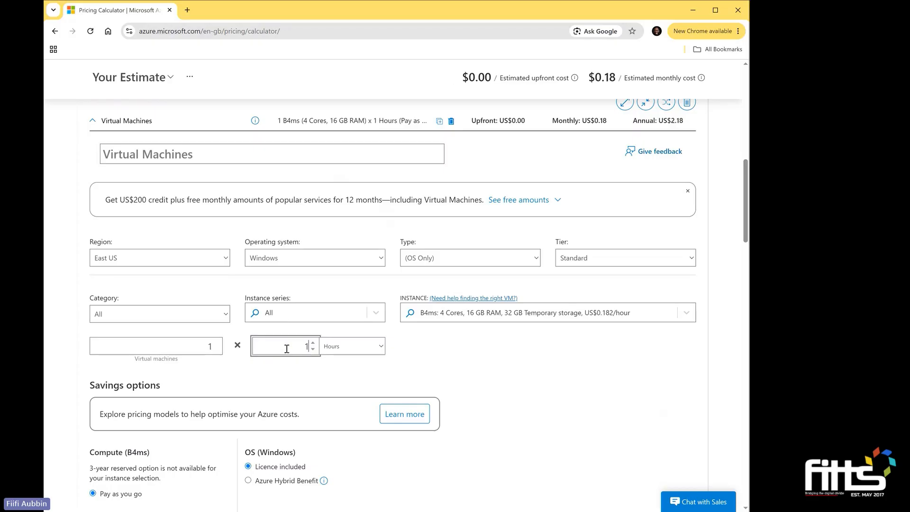
left_click(444, 361)
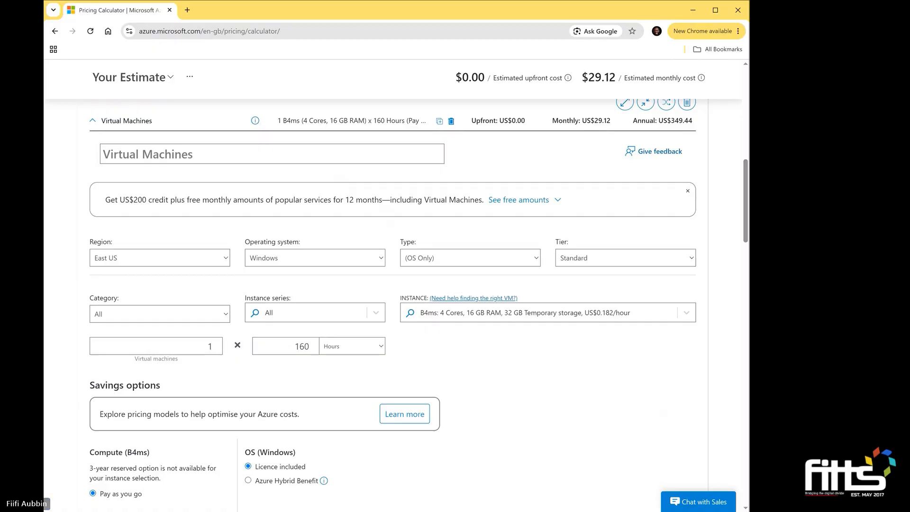
left_click(125, 398)
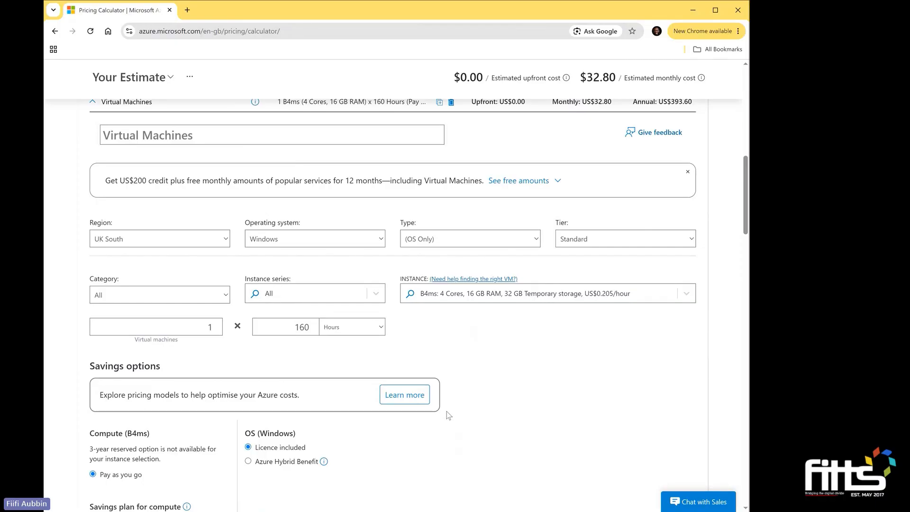
Search the product catalogue for "storage accounts" and add Storage Accounts to the estimate.
scroll(448, 413, "up", 8)
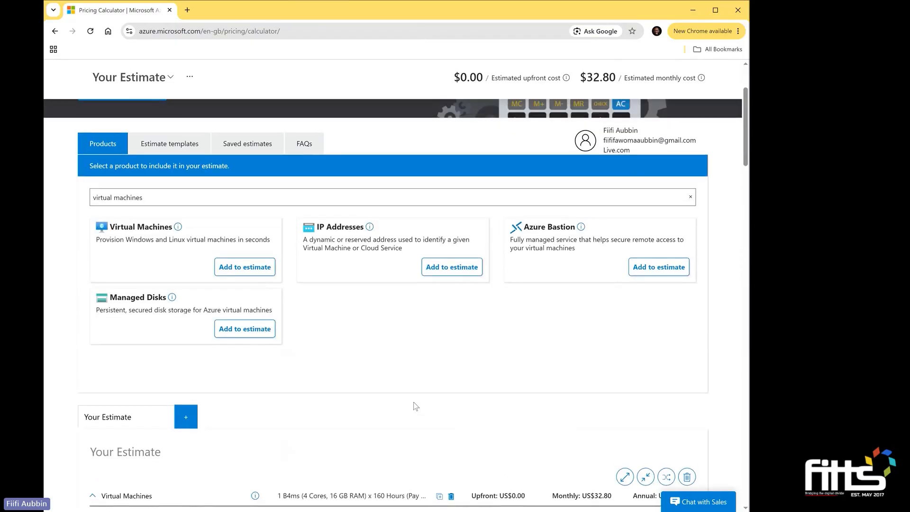
left_click(171, 196)
key("ctrl+a")
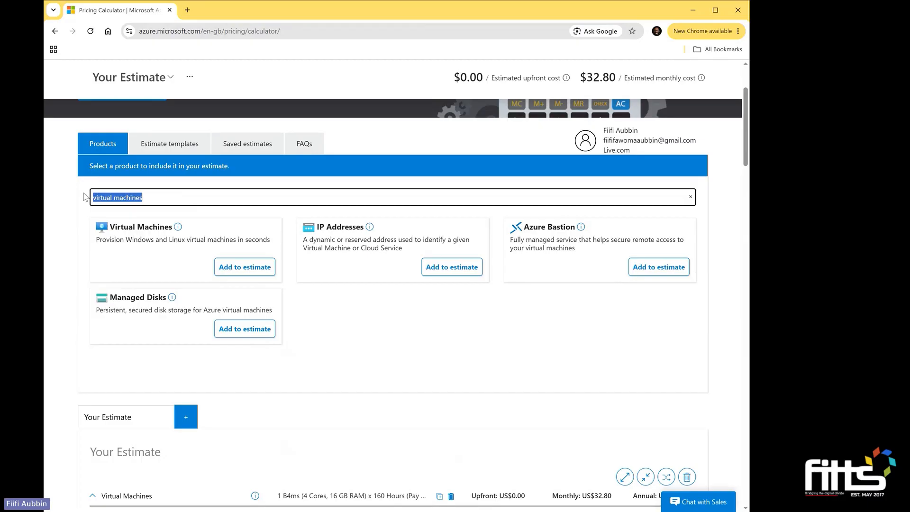
type("storage a")
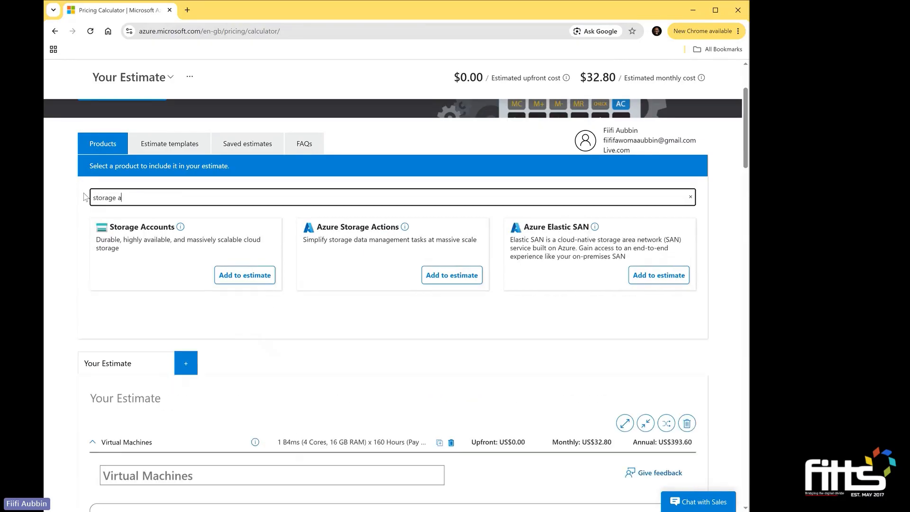
type("ccounts")
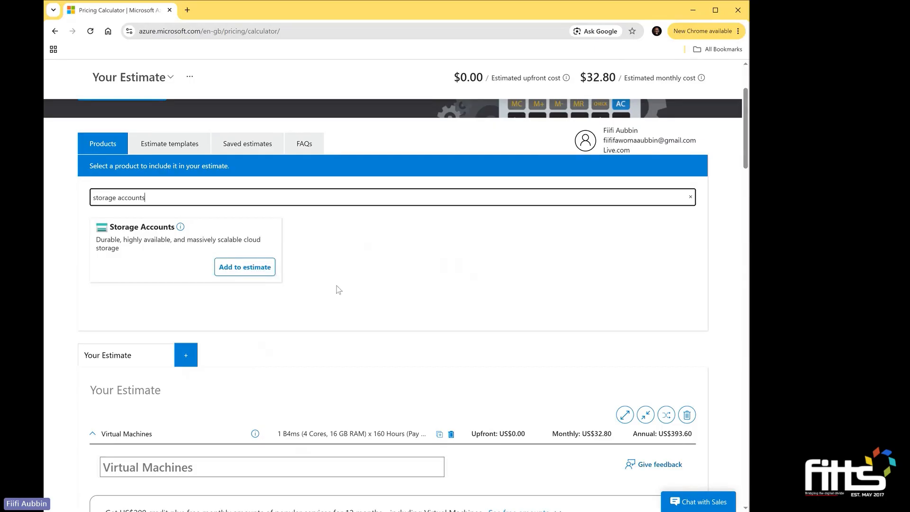
left_click(235, 272)
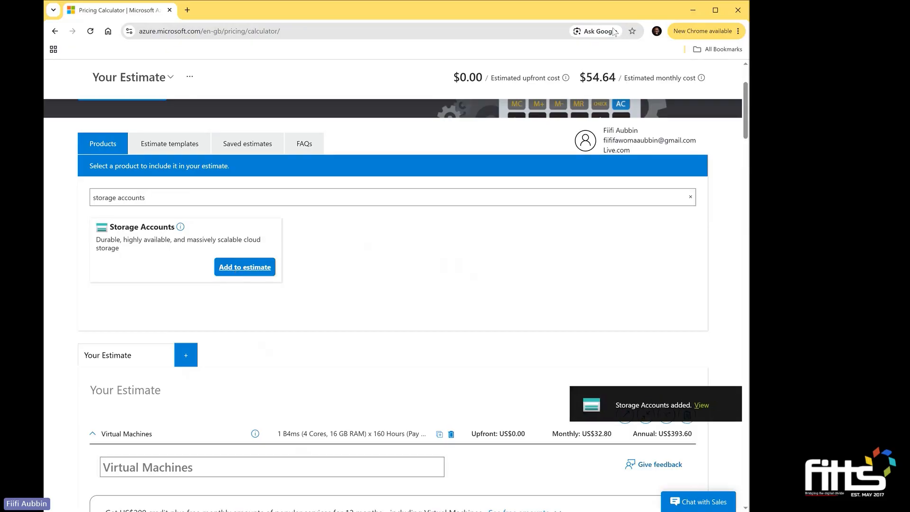
Open the added storage account's settings and set its region to UK South.
left_click(704, 409)
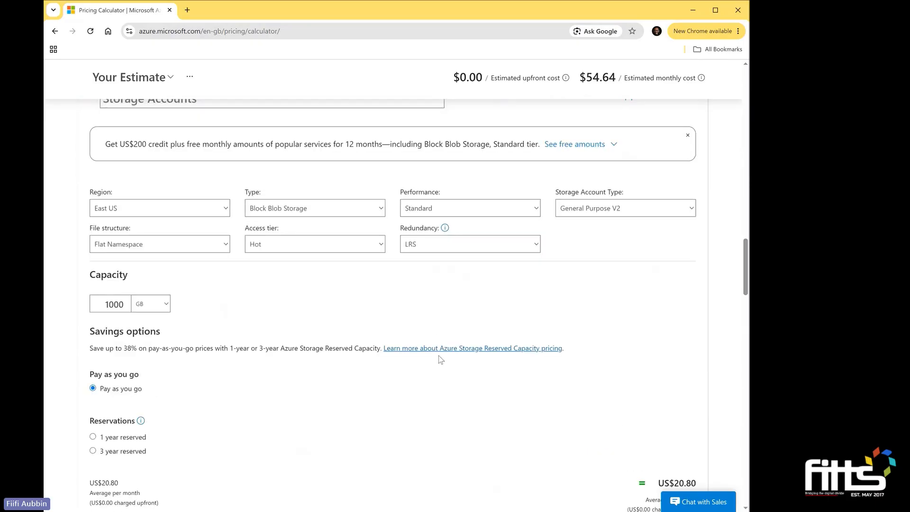
scroll(441, 360, "up", 2)
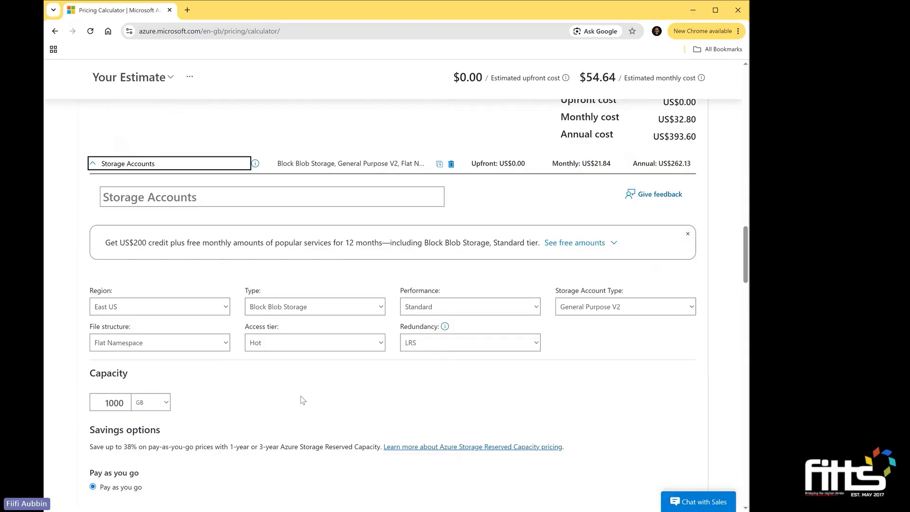
left_click(205, 313)
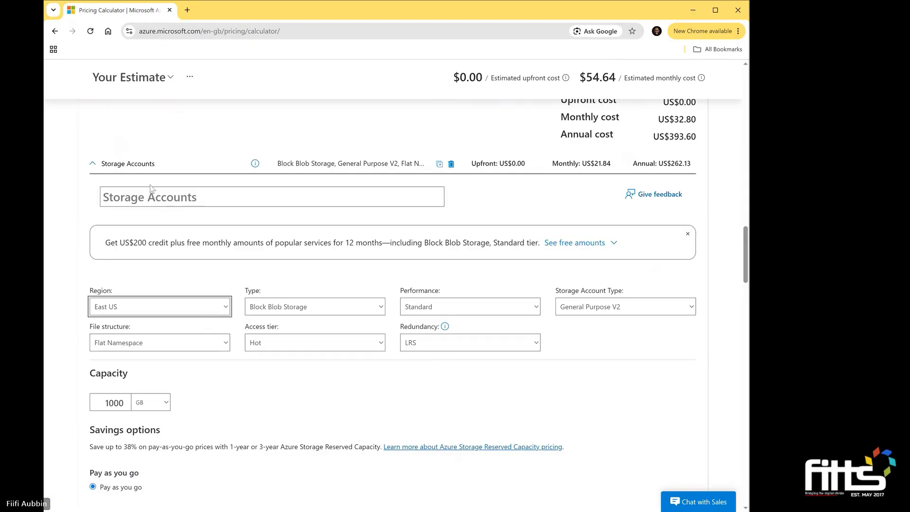
type("uk")
Set the storage account's capacity to 1 TB.
scroll(351, 330, "up", 3)
scroll(353, 329, "up", 10)
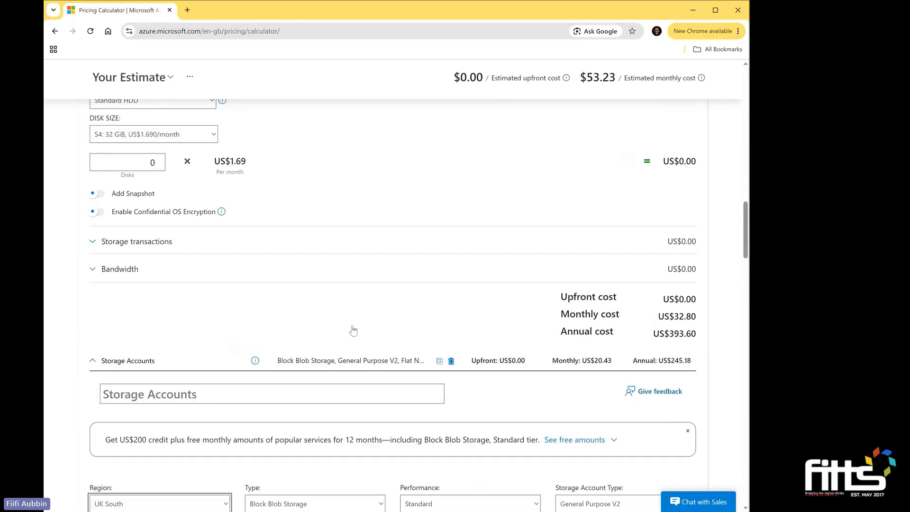
scroll(352, 325, "up", 2)
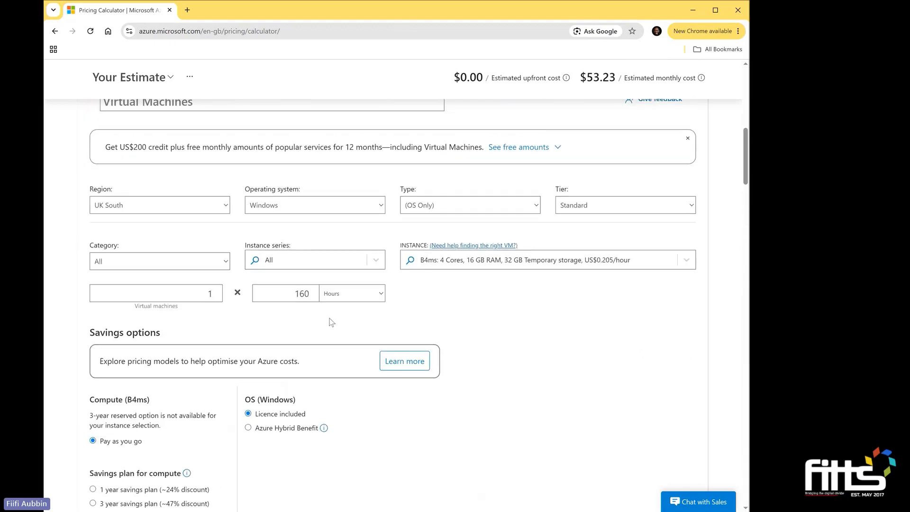
scroll(301, 331, "down", 6)
scroll(302, 331, "down", 11)
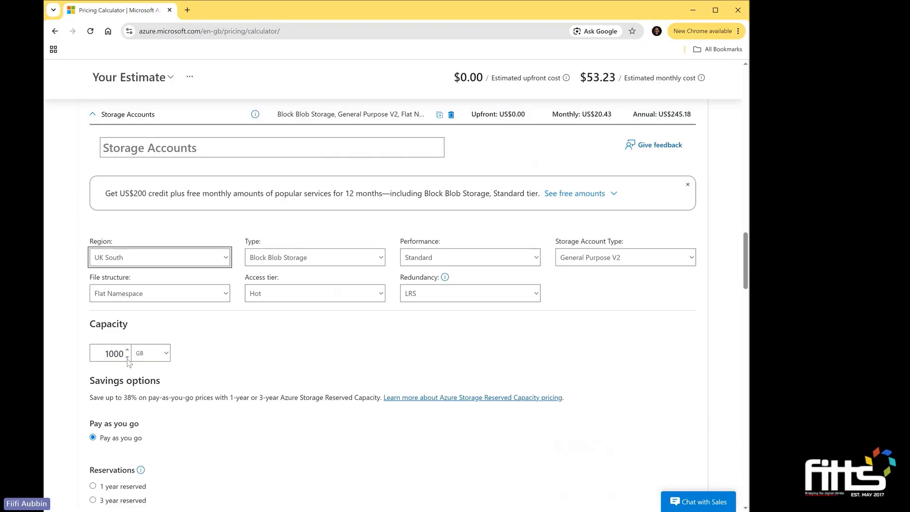
left_click(154, 357)
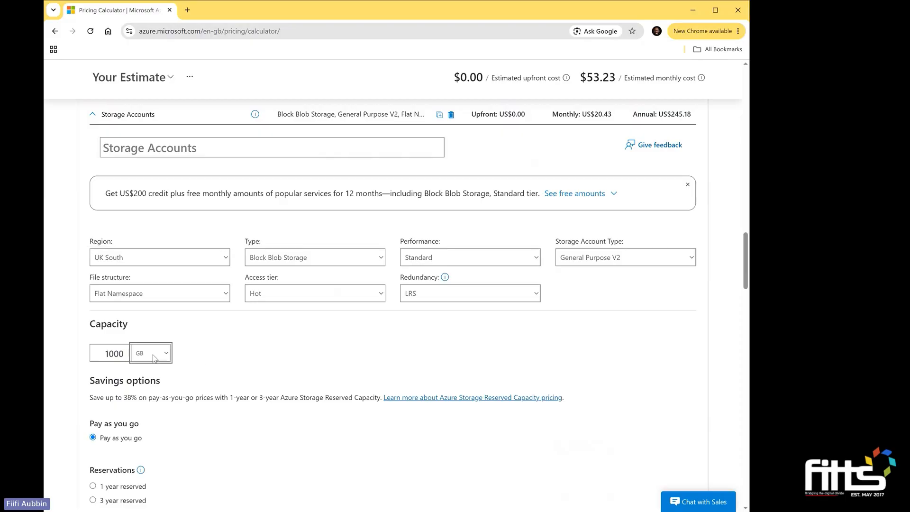
left_click(151, 380)
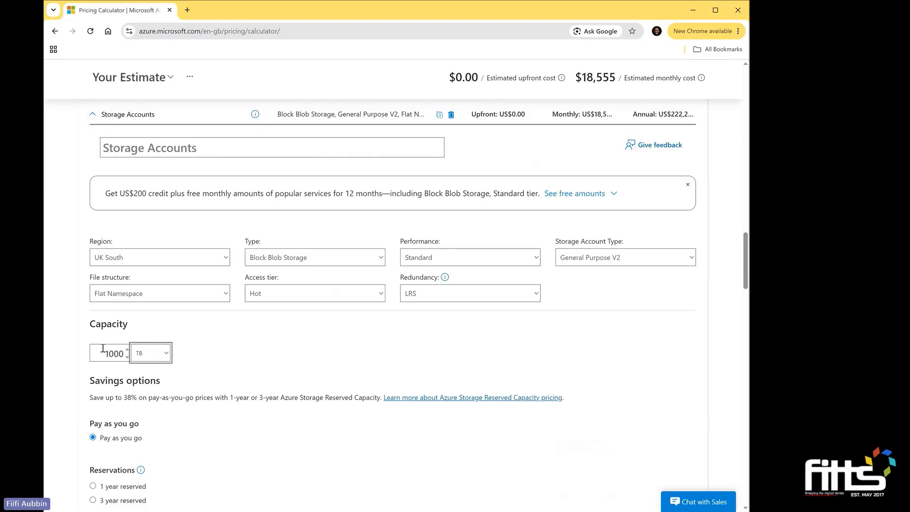
left_click(123, 355)
left_click_drag(124, 354, 108, 356)
type("11")
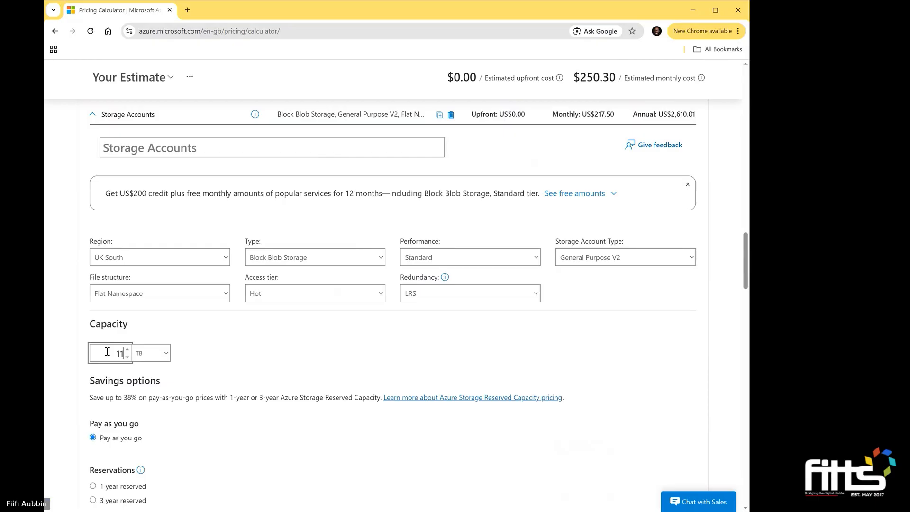
key("BackSpace")
left_click(205, 362)
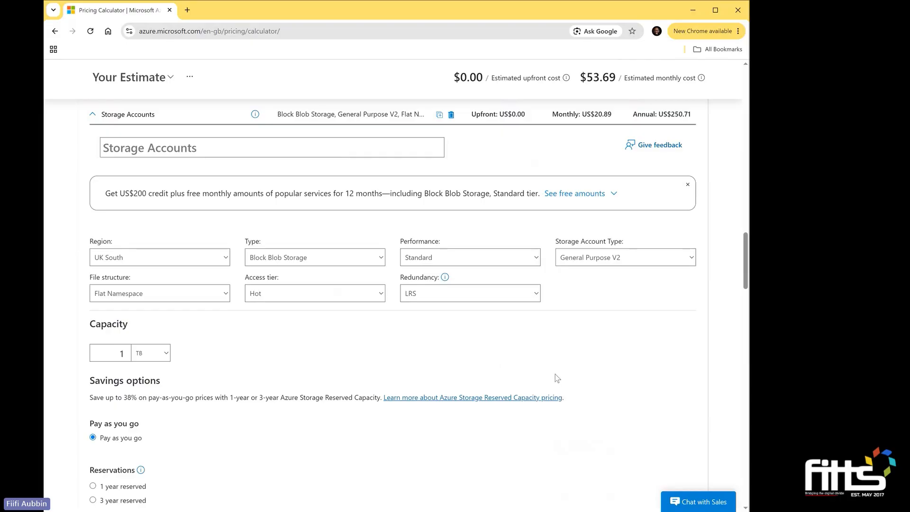
Search the product catalogue for "bandw", add Bandwidth to the estimate and open its settings.
scroll(555, 375, "up", 15)
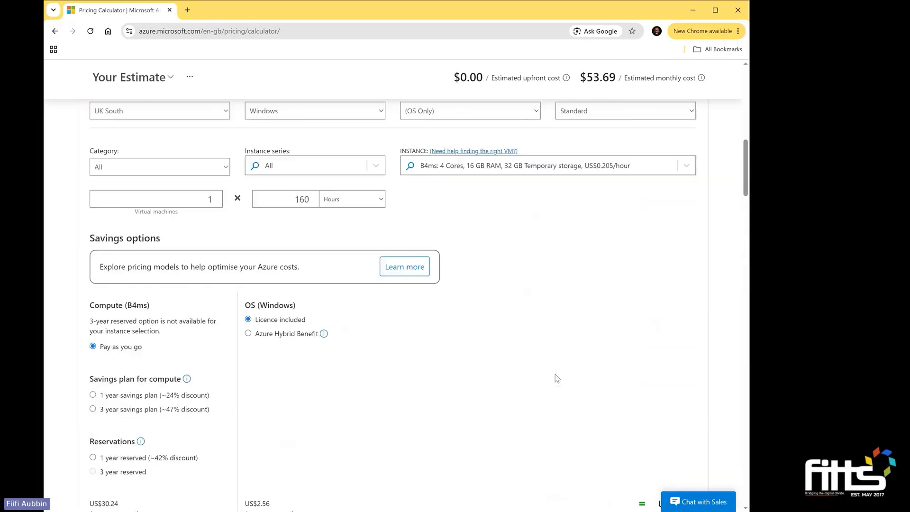
scroll(557, 377, "up", 10)
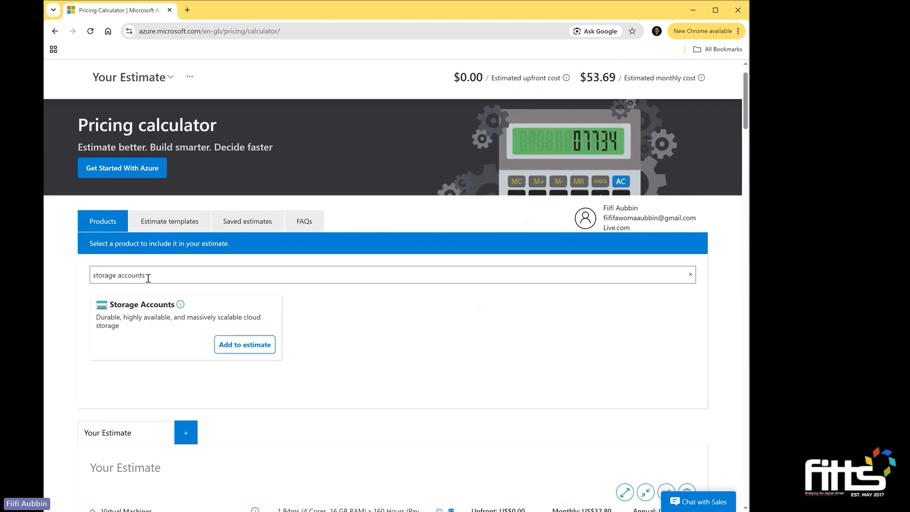
left_click_drag(150, 275, 85, 273)
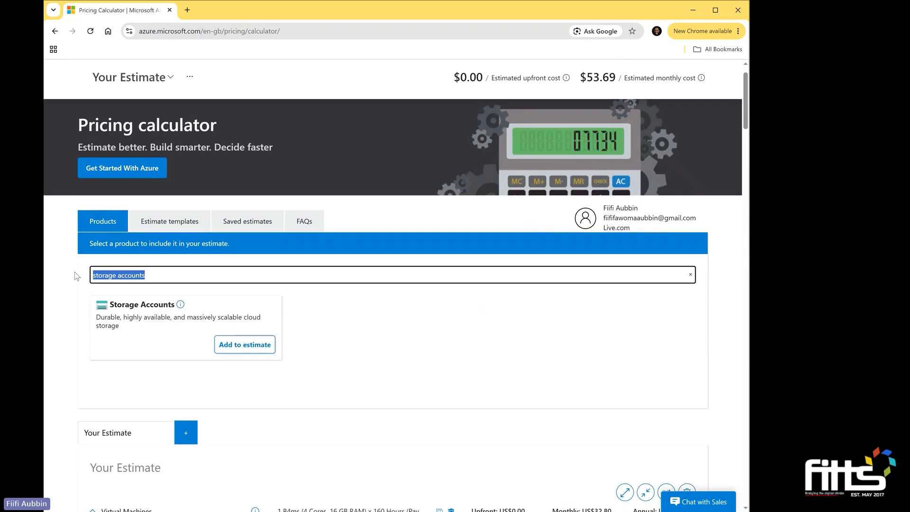
type("bandw")
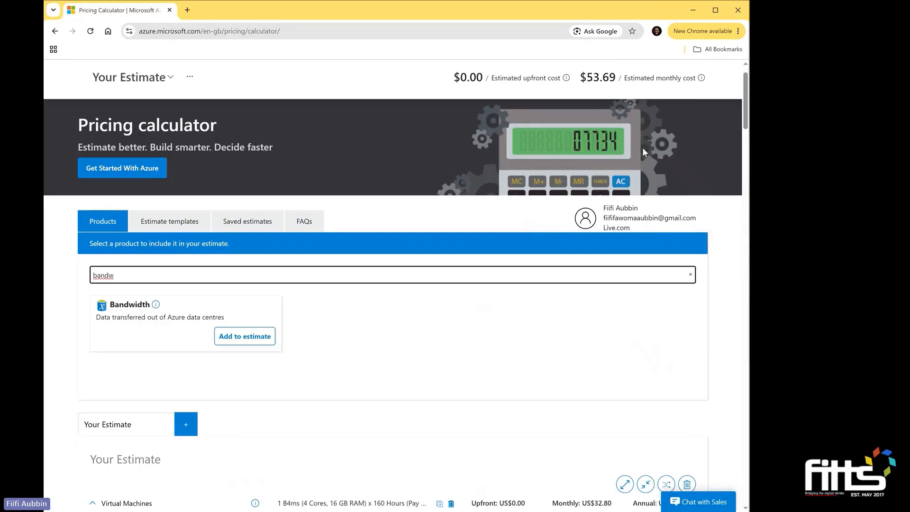
left_click(241, 340)
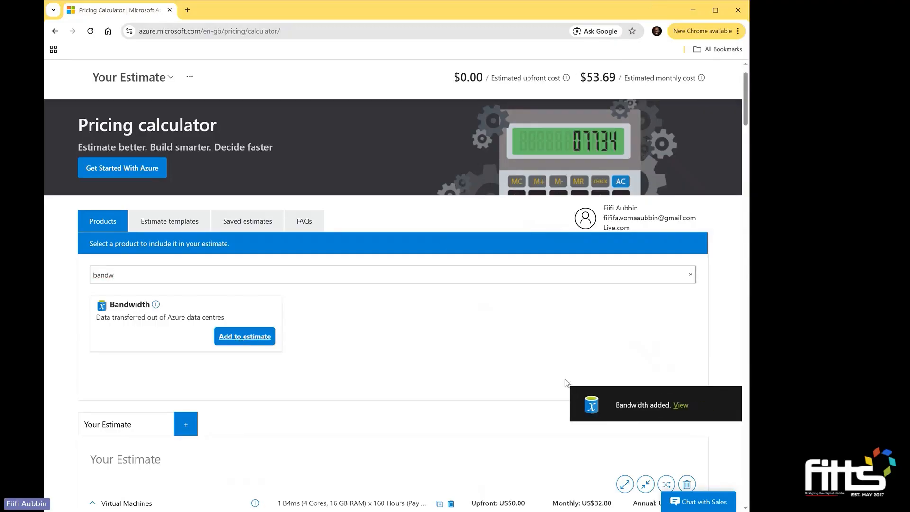
left_click(683, 406)
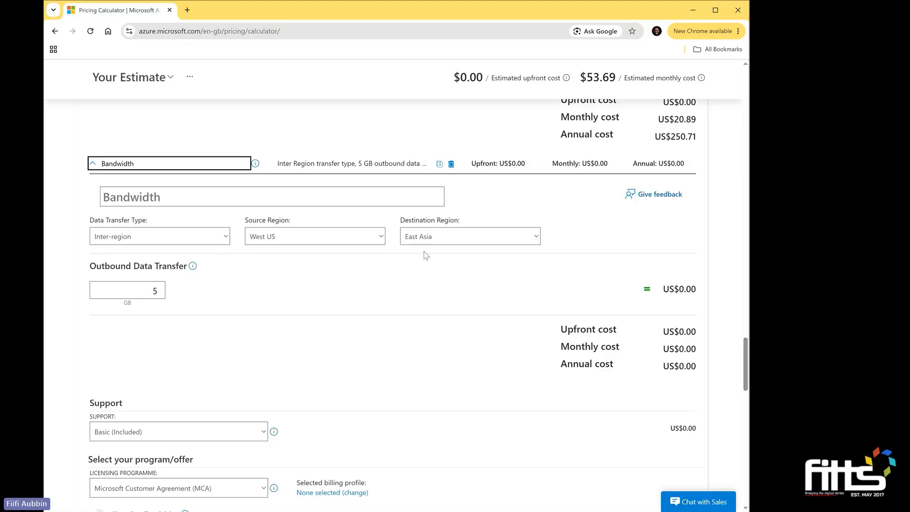
Try New Zealand North as the bandwidth item's destination region.
left_click(486, 241)
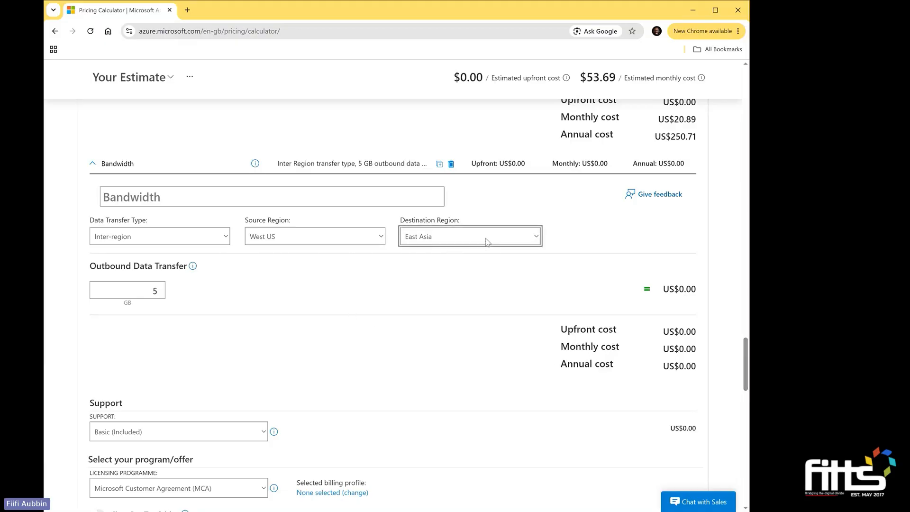
left_click(459, 314)
left_click(453, 268)
left_click(411, 241)
left_click(448, 278)
Set the bandwidth item's source region to UK South and its destination region to UK West.
left_click(290, 238)
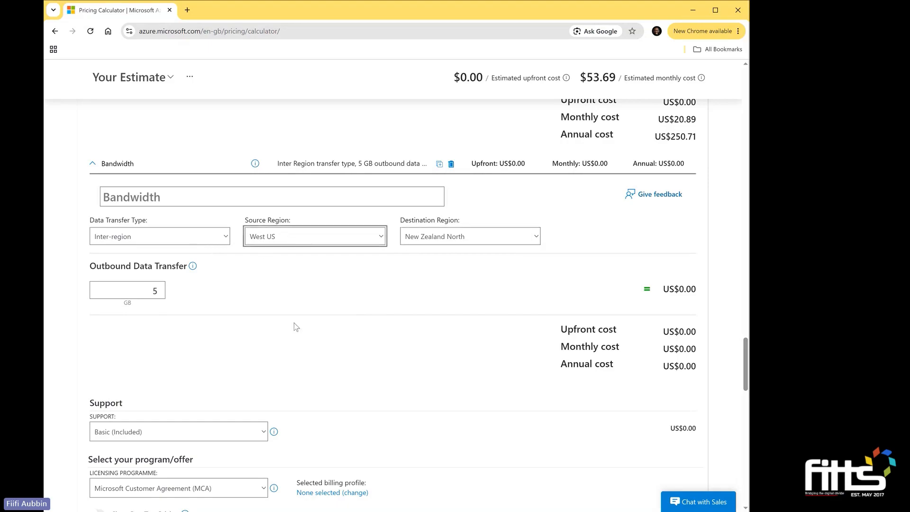
left_click(294, 397)
left_click(513, 245)
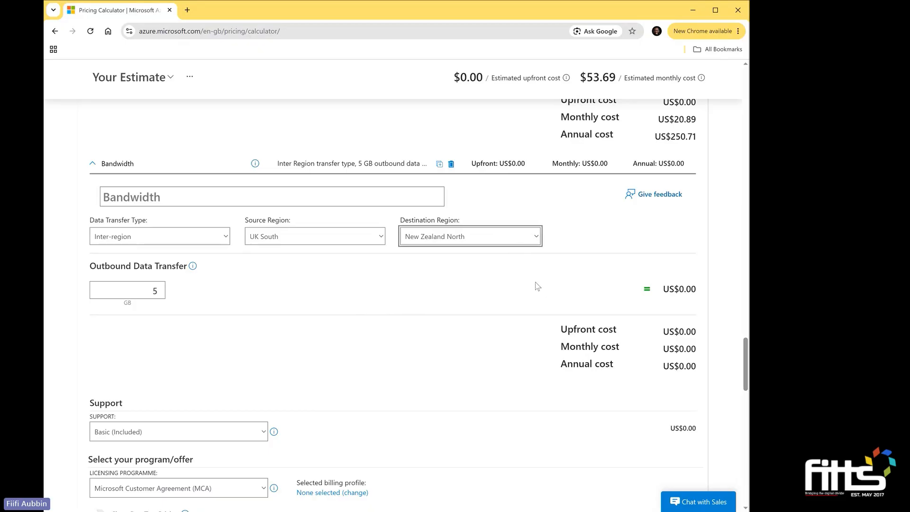
left_click(453, 300)
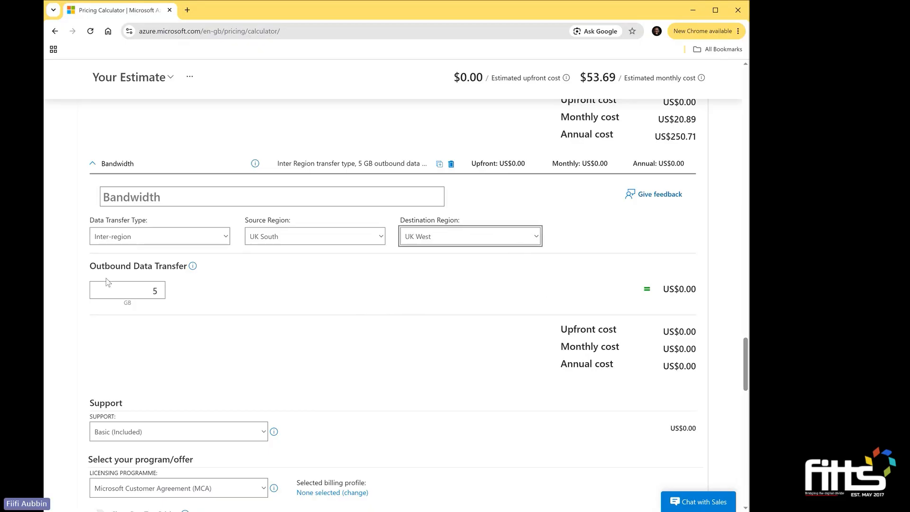
Raise the bandwidth item's outbound data transfer to 20 GB.
left_click(161, 288)
left_click(161, 288)
left_click(162, 288)
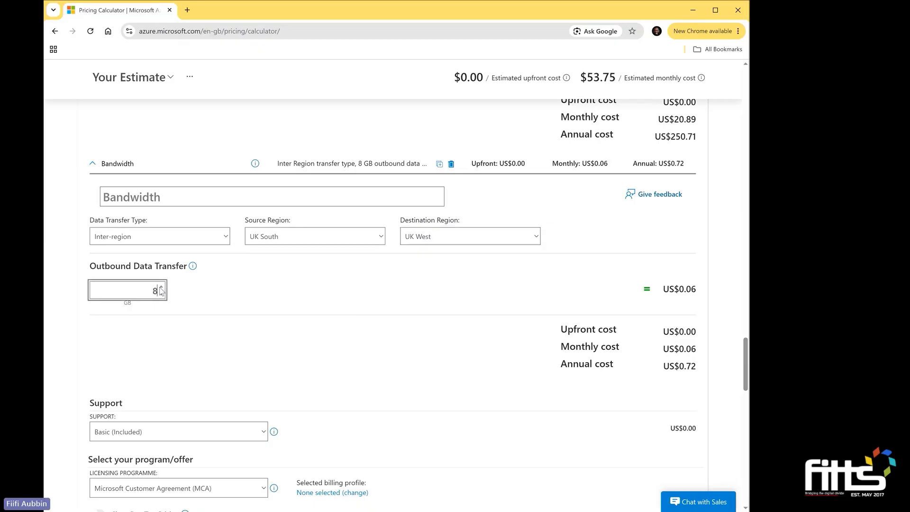
left_click(161, 288)
left_click(161, 289)
left_click(161, 288)
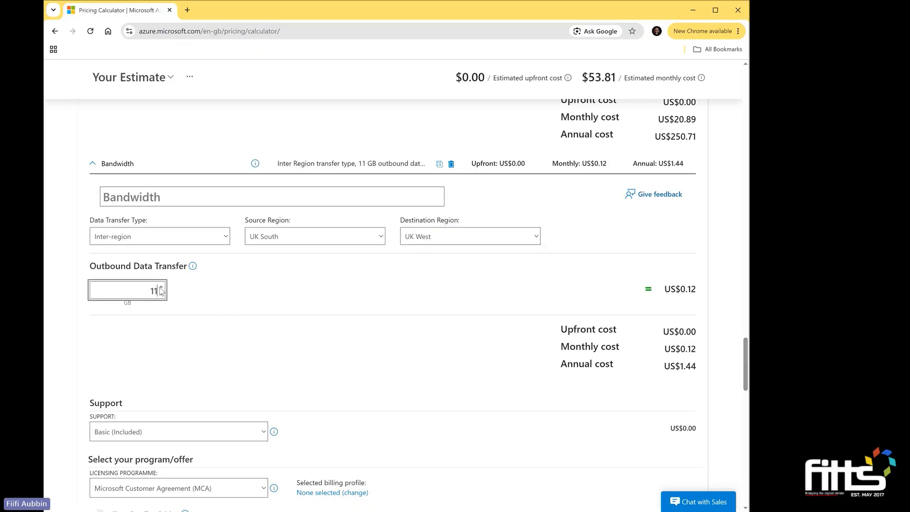
left_click(161, 289)
left_click(161, 288)
left_click(161, 288)
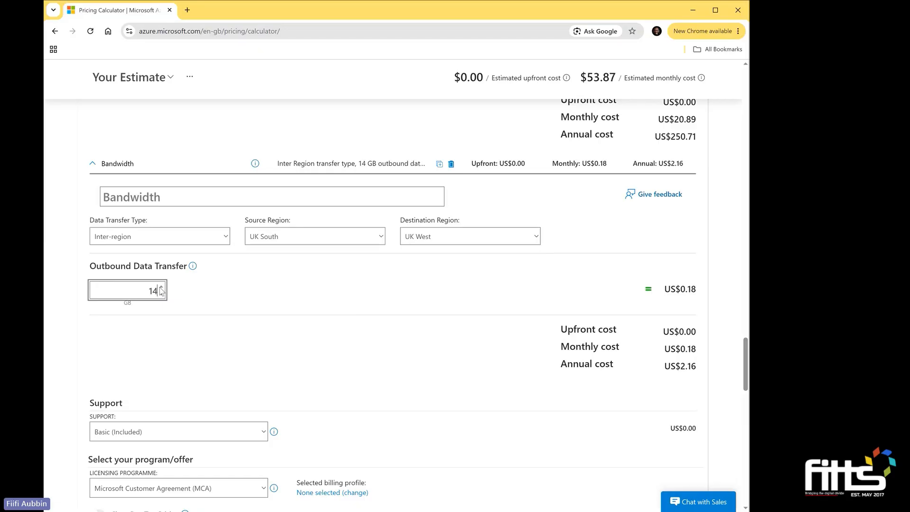
left_click(161, 288)
left_click(161, 288)
left_click(161, 288)
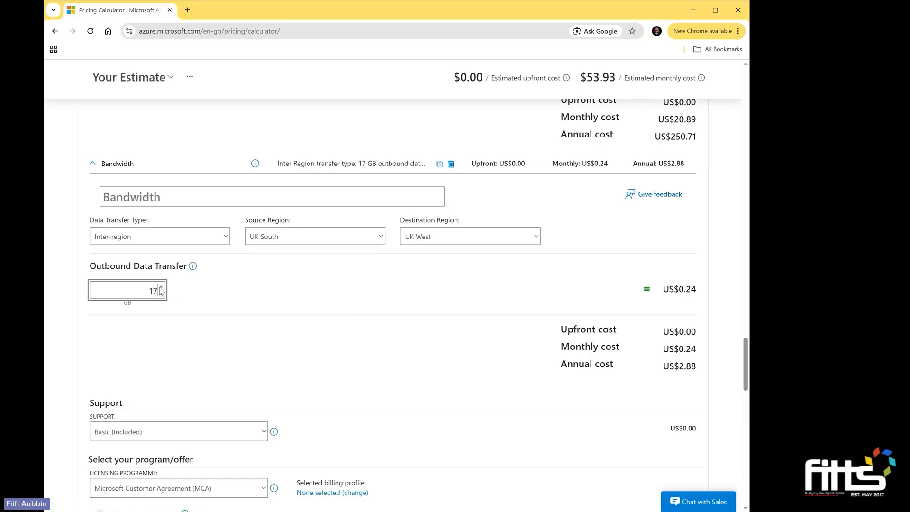
left_click(161, 288)
left_click(162, 289)
left_click(161, 288)
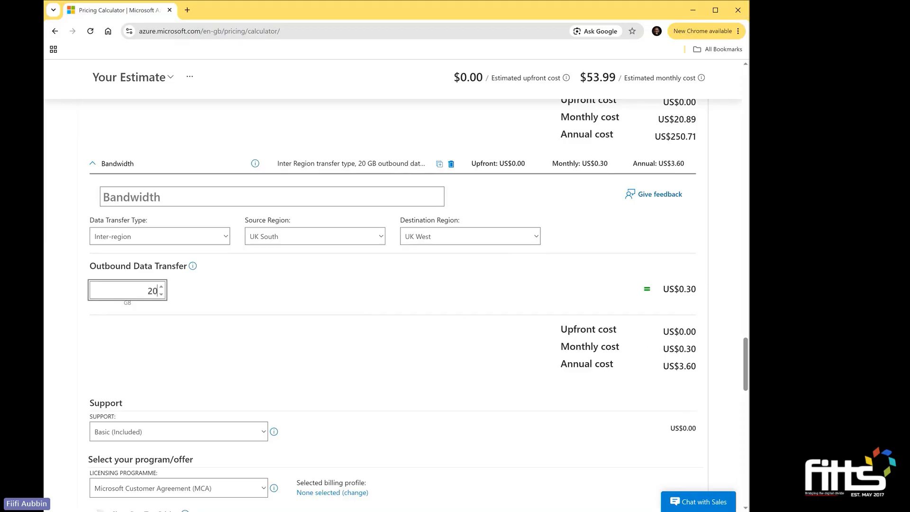
Review the estimate's overall cost totals and the settings of the virtual machine, storage account and bandwidth items.
key("alt+Tab")
scroll(488, 355, "down", 6)
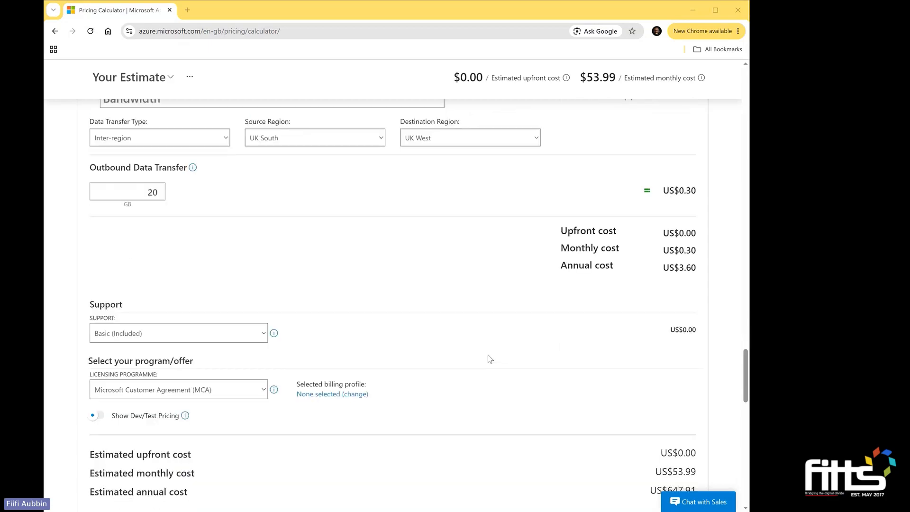
scroll(490, 359, "down", 2)
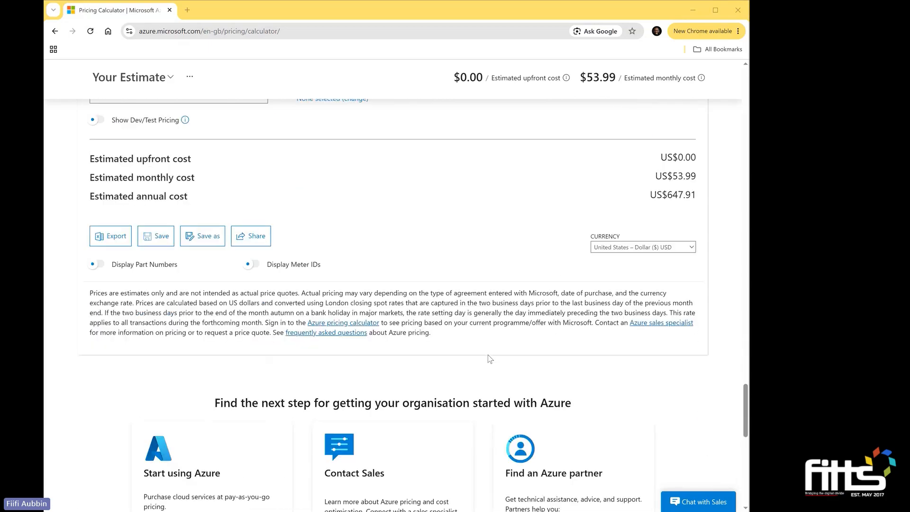
scroll(488, 355, "down", 1)
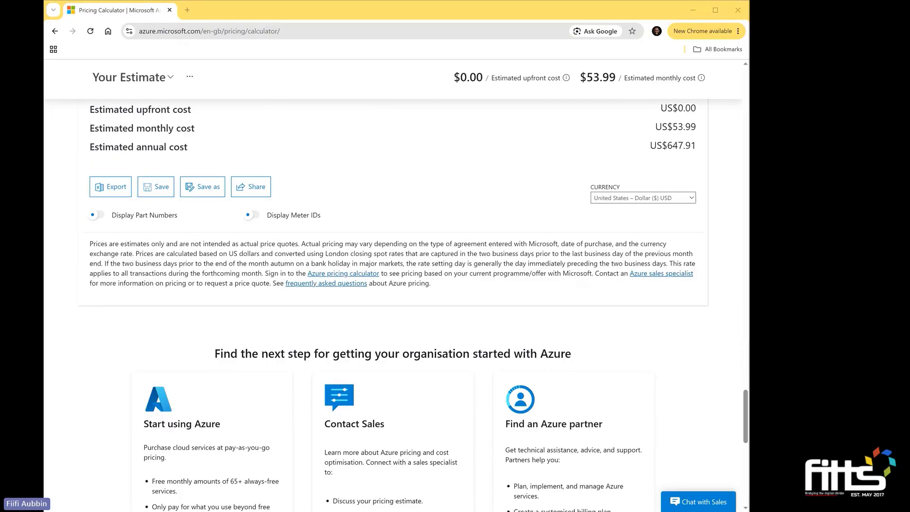
scroll(469, 271, "up", 7)
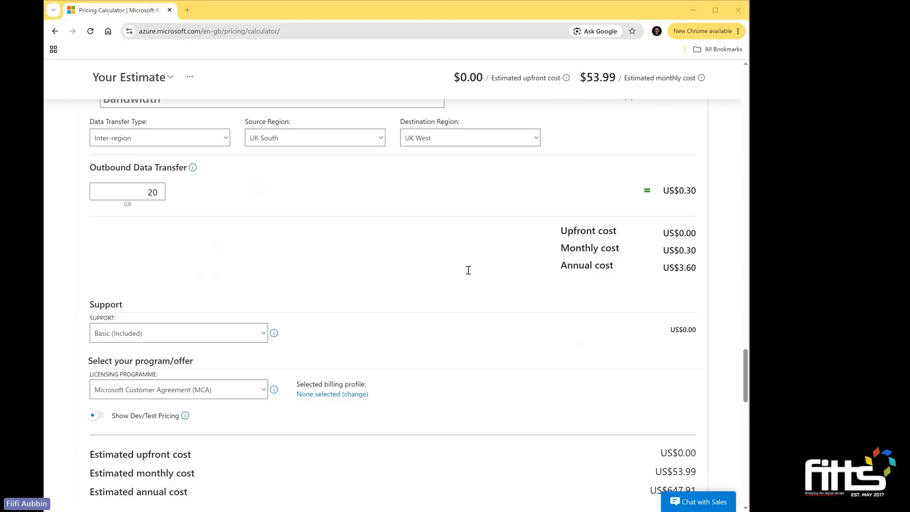
scroll(469, 270, "up", 7)
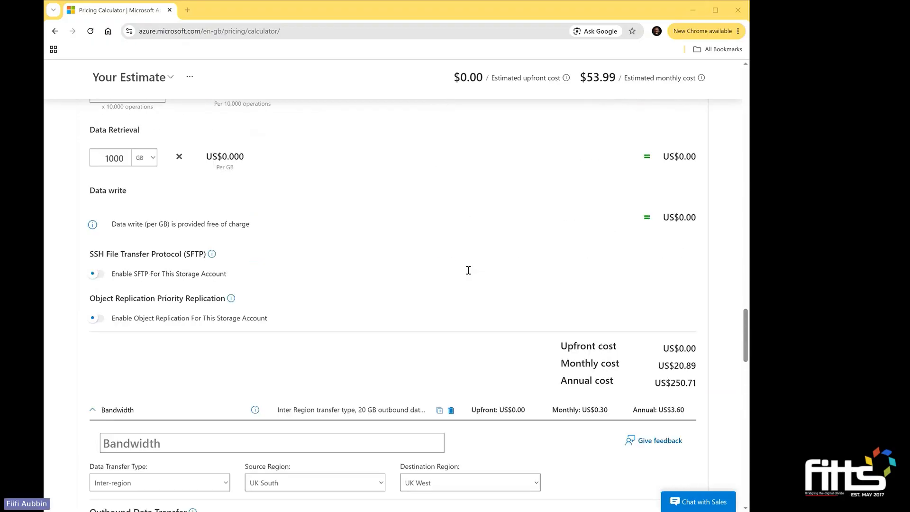
scroll(468, 271, "up", 20)
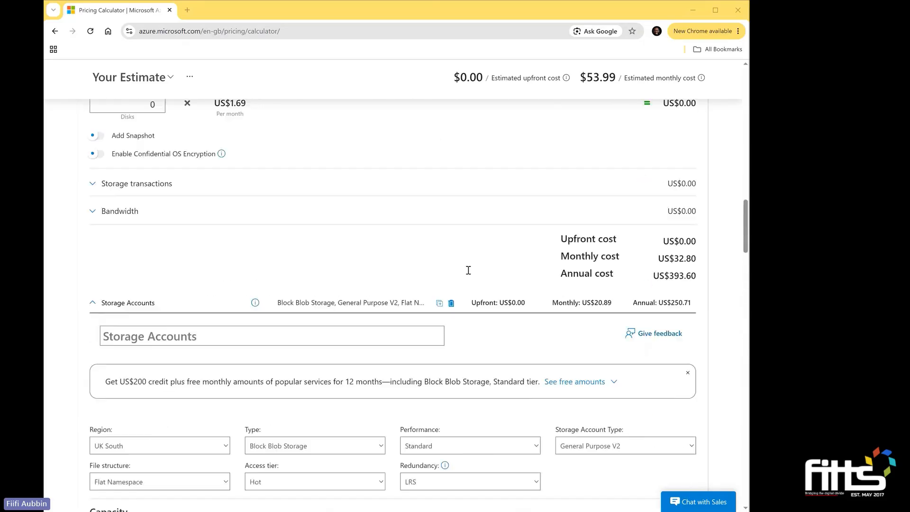
scroll(468, 271, "up", 14)
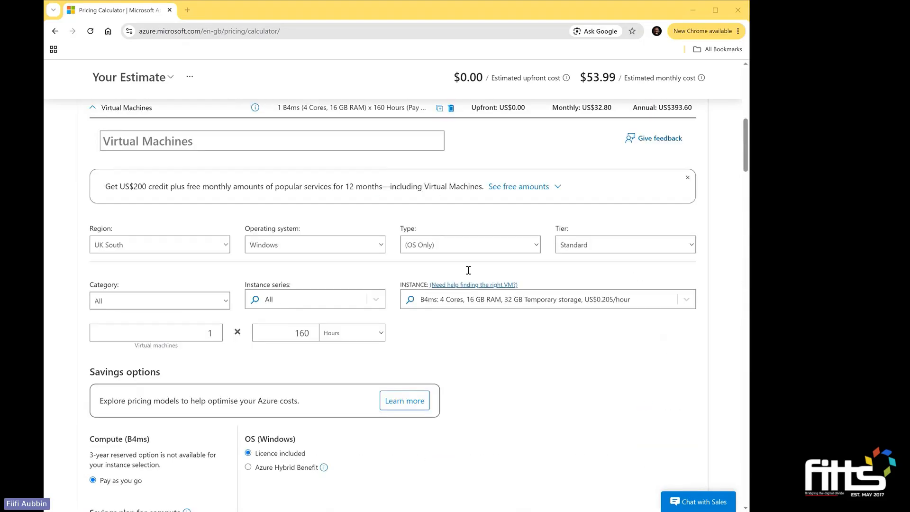
scroll(469, 270, "up", 4)
scroll(468, 271, "down", 8)
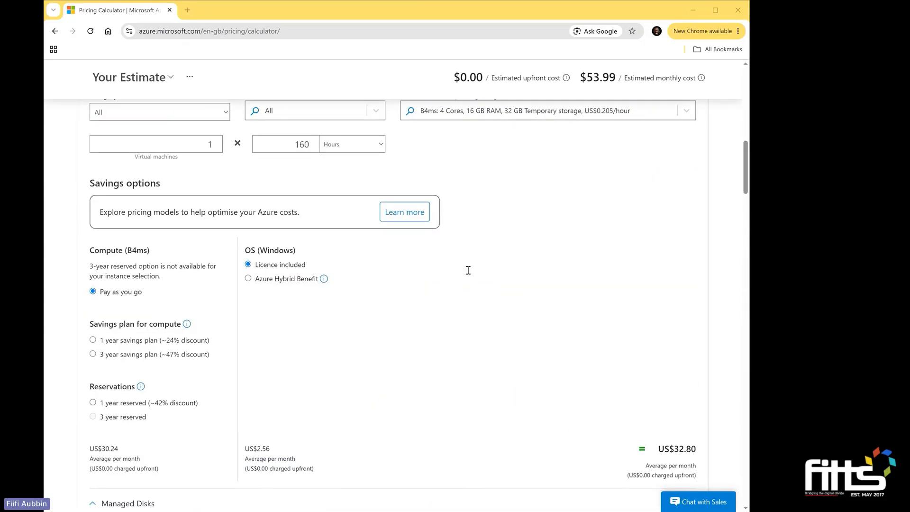
scroll(468, 271, "down", 15)
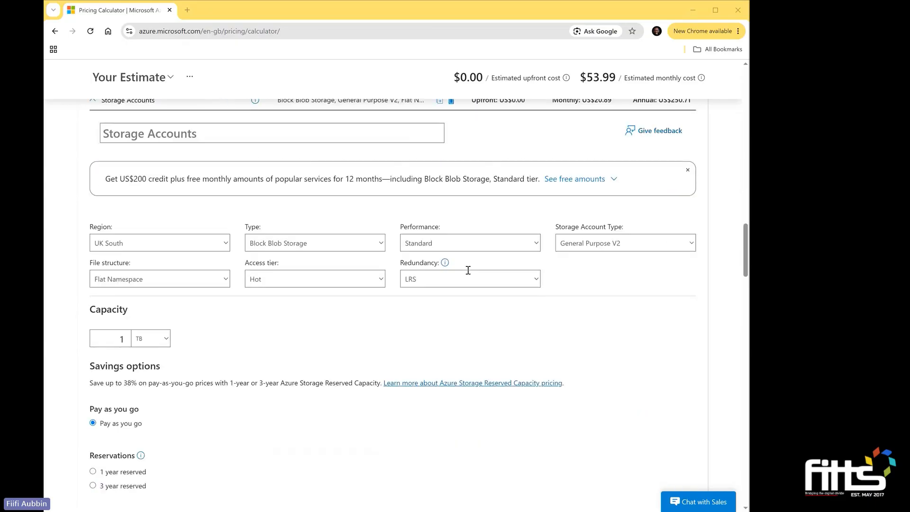
scroll(468, 270, "down", 19)
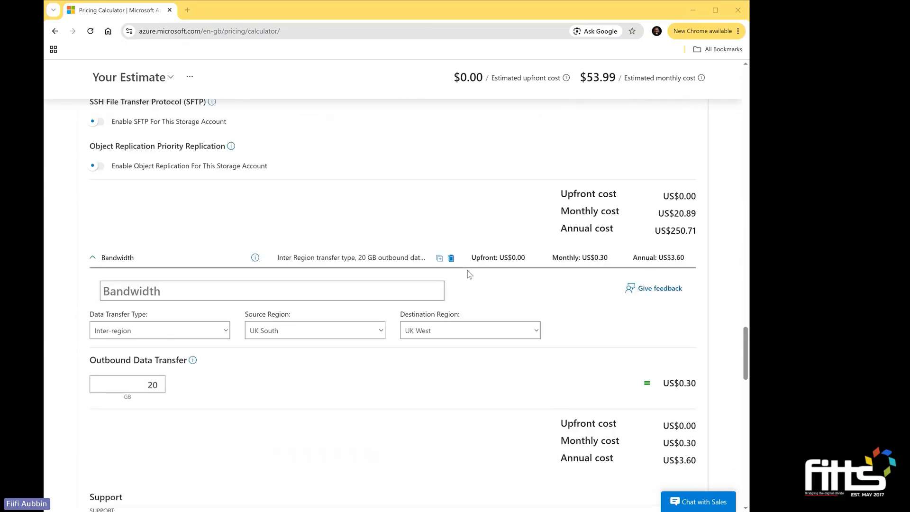
Review the estimate's bandwidth, storage account and virtual machine settings in reverse order, back to the product search at the page's start.
scroll(469, 274, "down", 3)
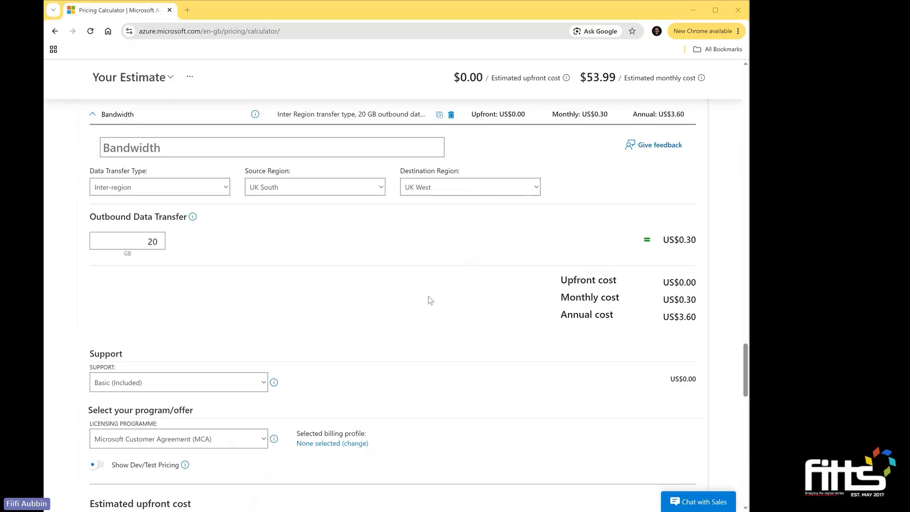
scroll(430, 301, "up", 10)
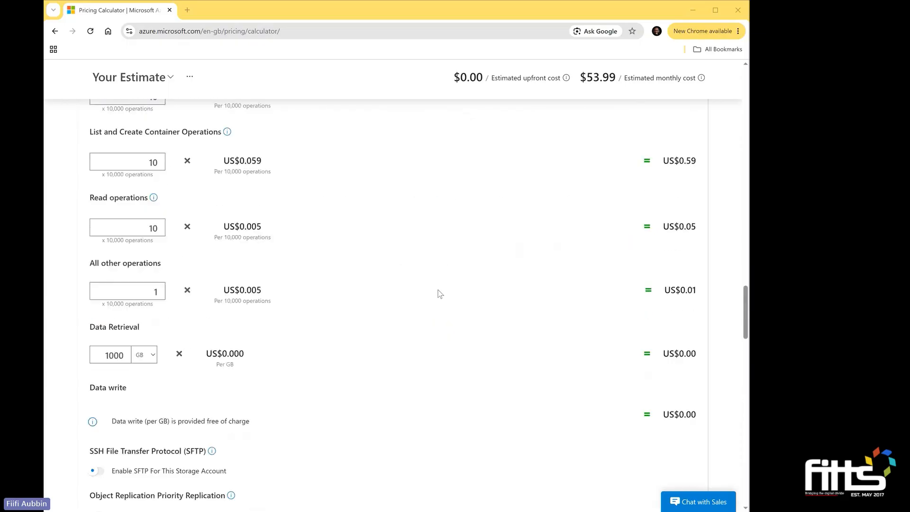
scroll(440, 294, "up", 10)
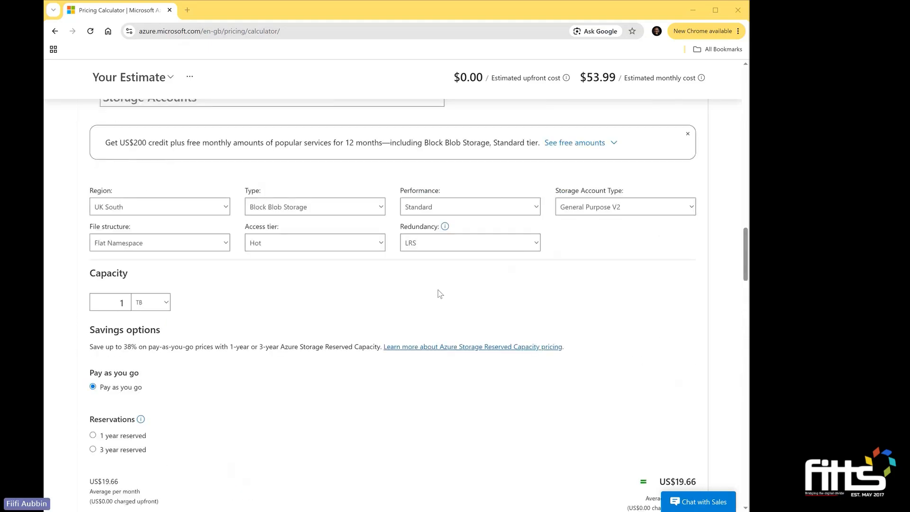
scroll(440, 294, "up", 10)
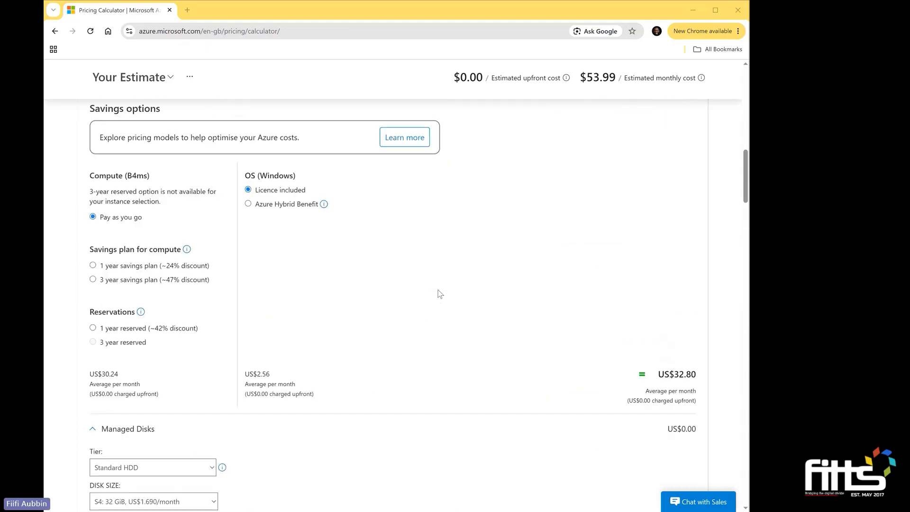
scroll(440, 293, "up", 10)
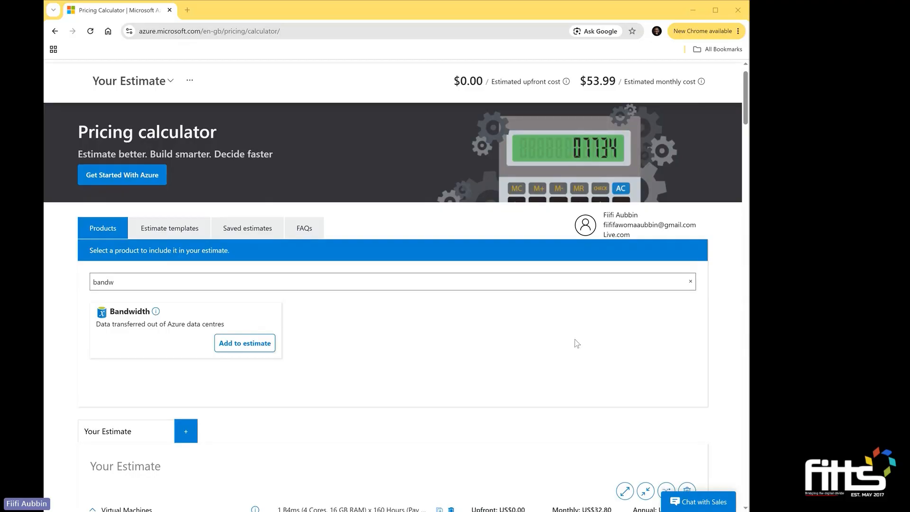
Examine the full estimate from the virtual machine through storage and bandwidth to the support, licensing programme, total costs and export and save options.
scroll(549, 352, "down", 2)
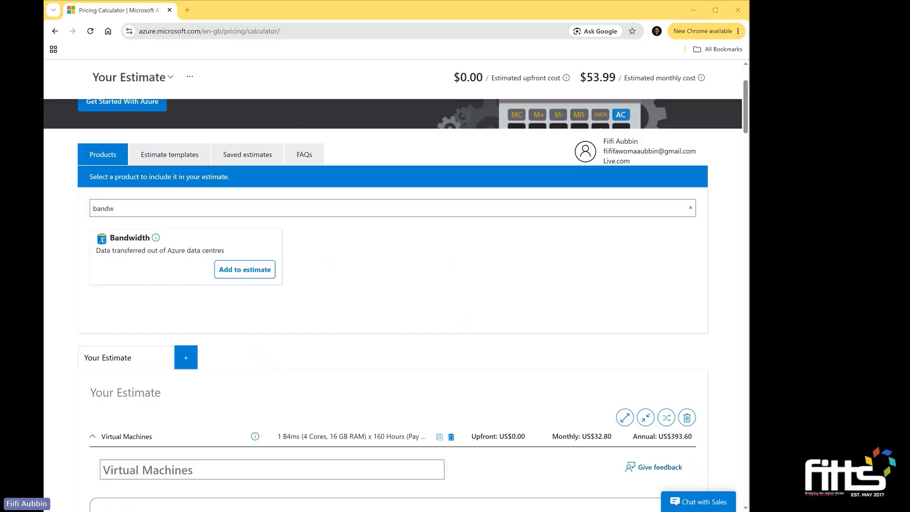
scroll(441, 288, "down", 1)
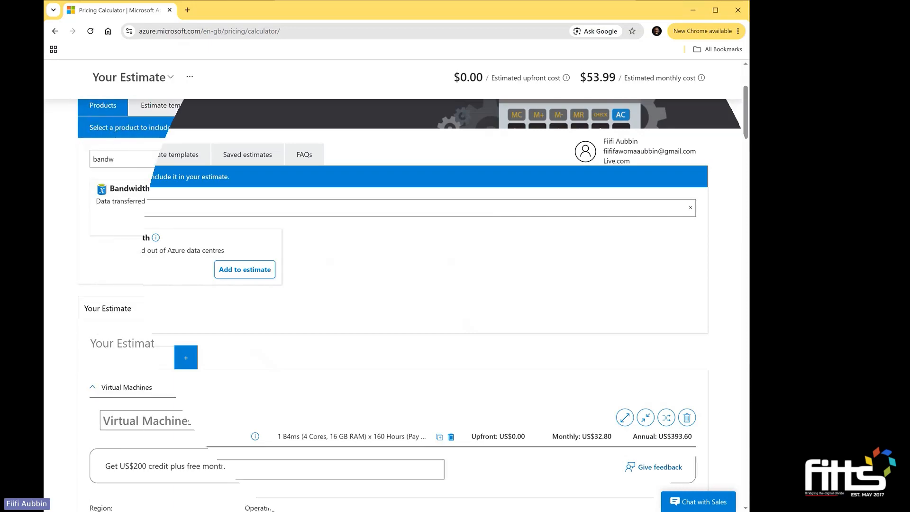
scroll(442, 288, "down", 12)
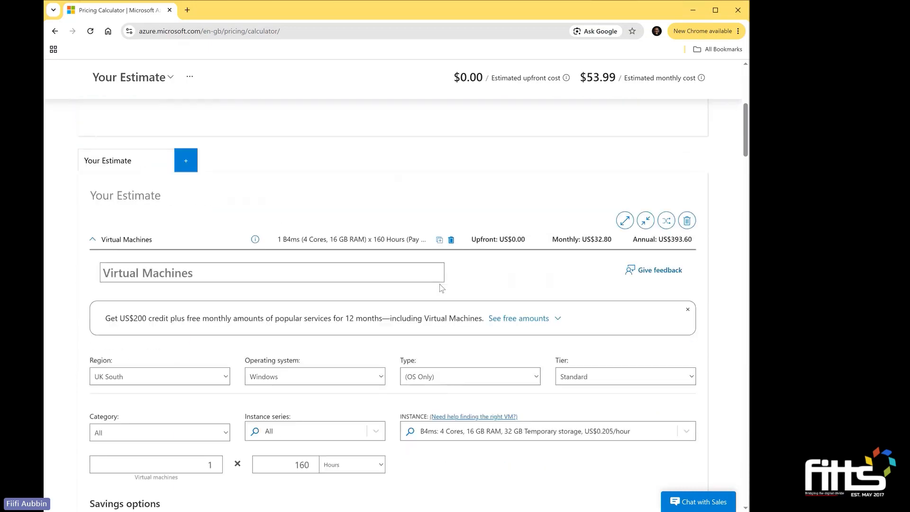
scroll(442, 288, "down", 15)
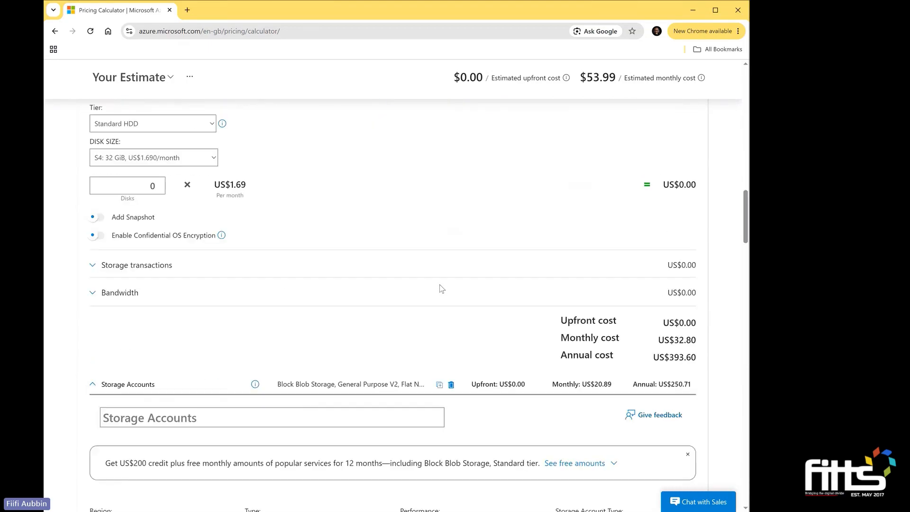
scroll(442, 288, "down", 18)
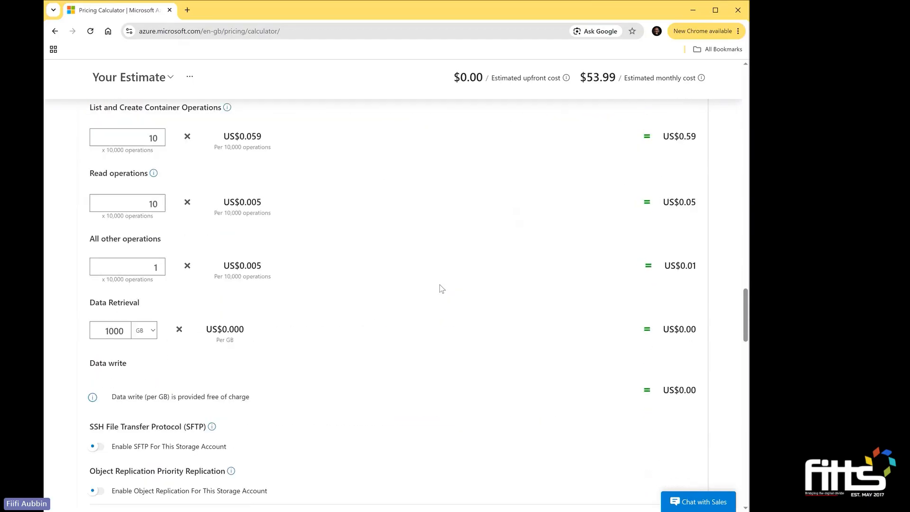
scroll(441, 288, "down", 1)
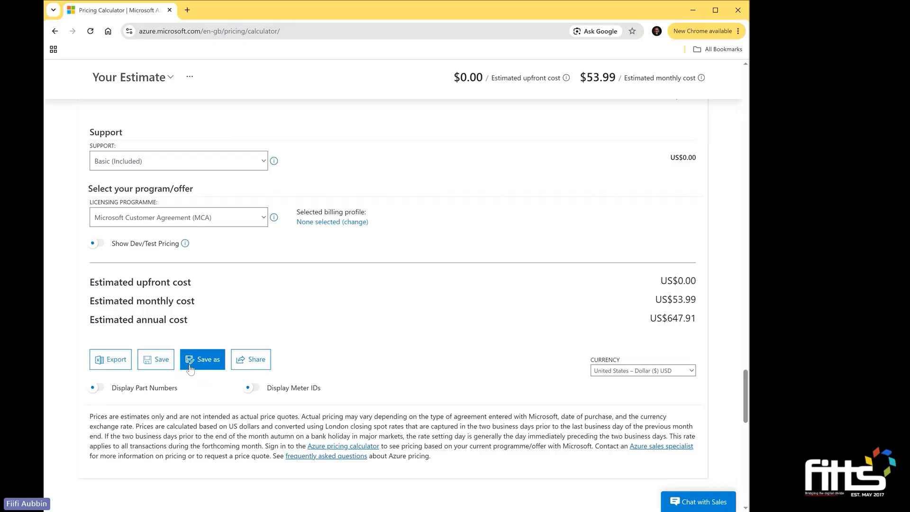
scroll(222, 345, "up", 2)
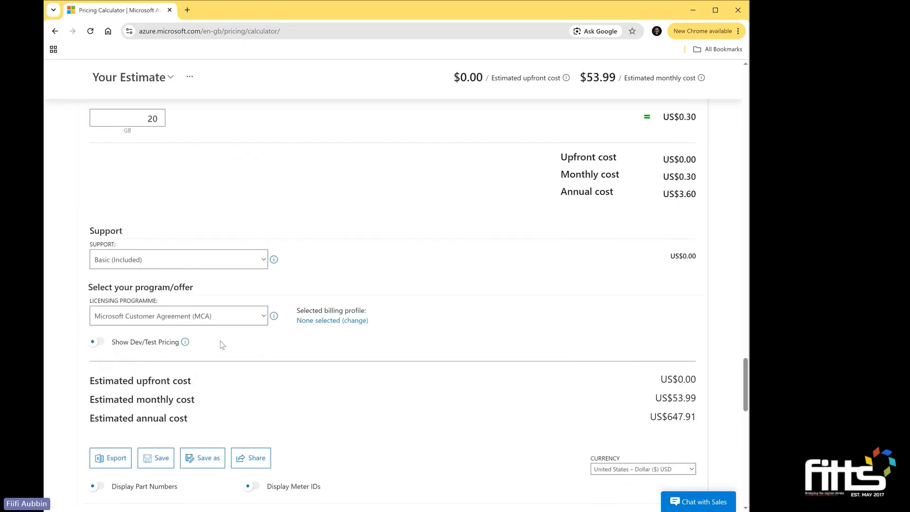
scroll(222, 345, "up", 2)
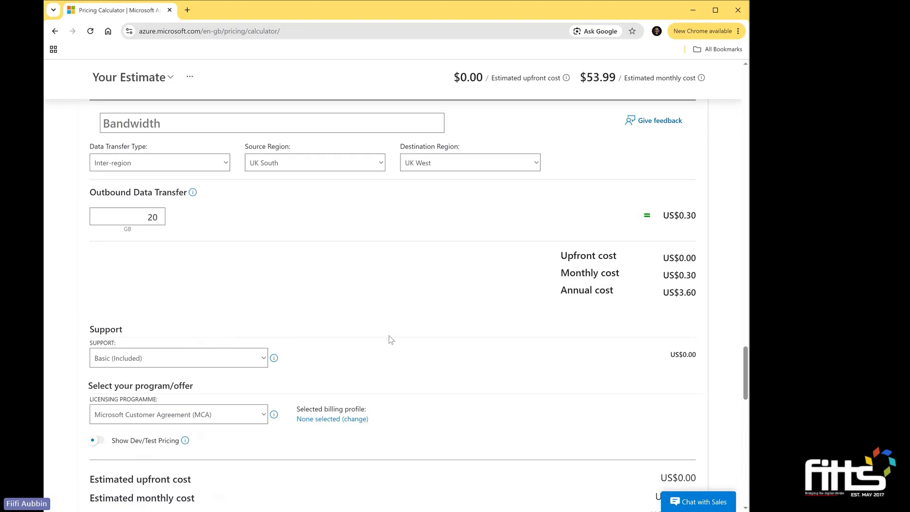
scroll(359, 344, "down", 4)
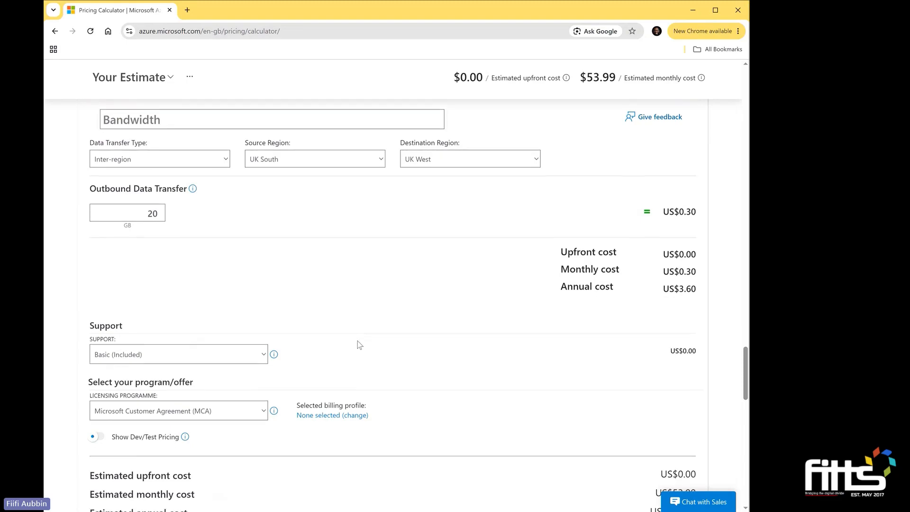